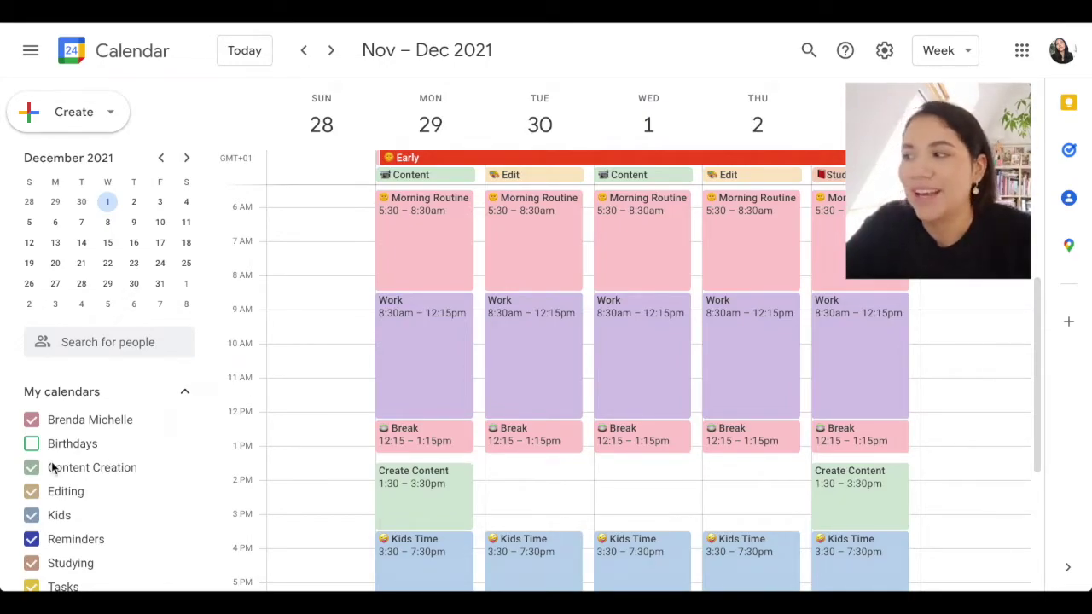
Step: Show the Birthdays calendar in the week view and hide it again
click(31, 447)
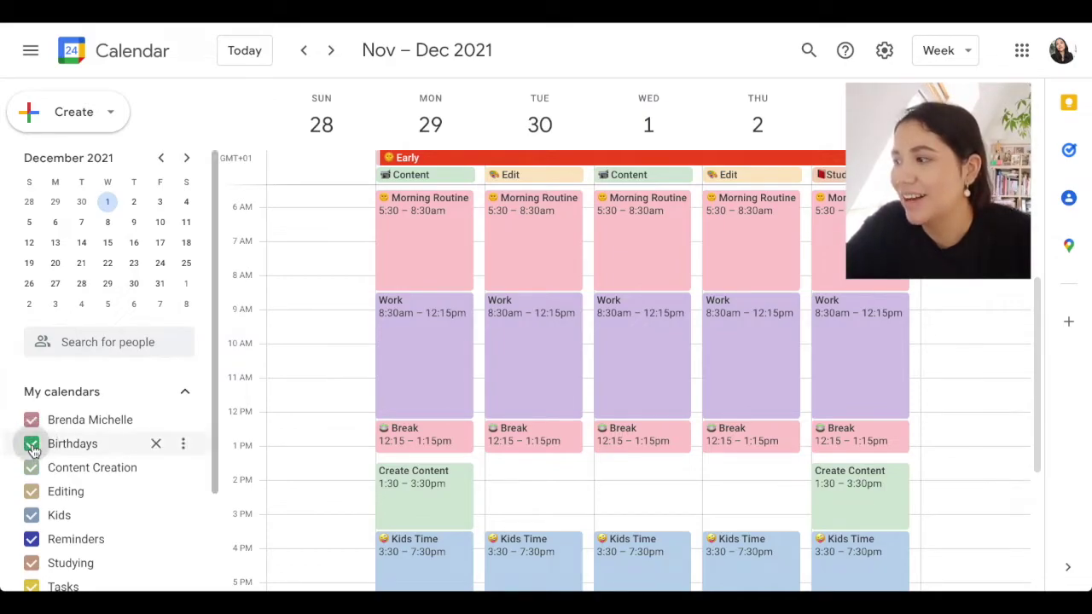
click(32, 445)
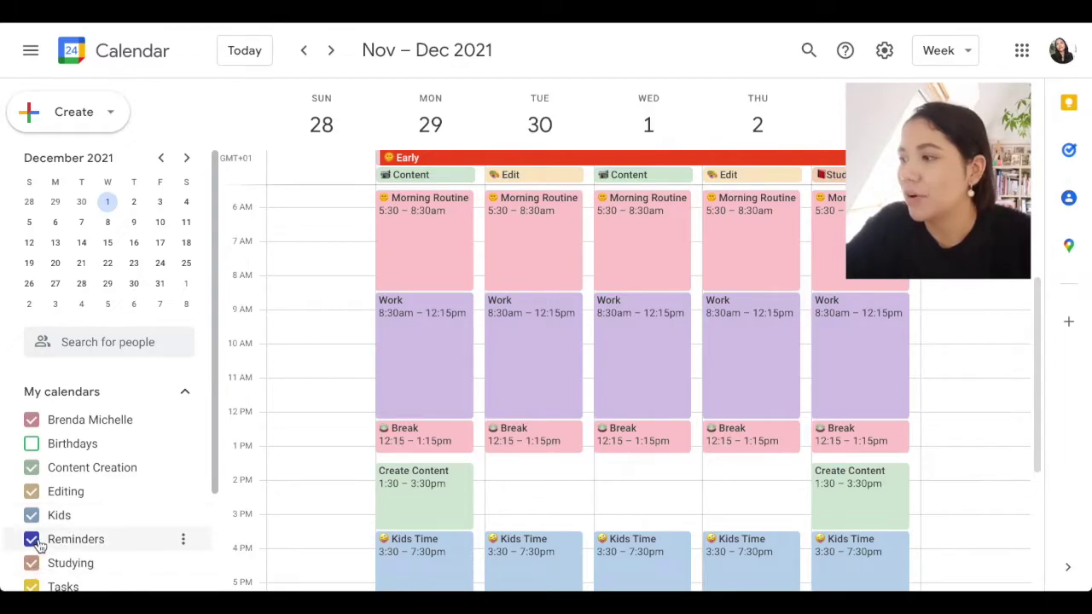
Step: View the form for creating a new calendar, and return to the week view without creating one
drag(212, 486, 183, 538)
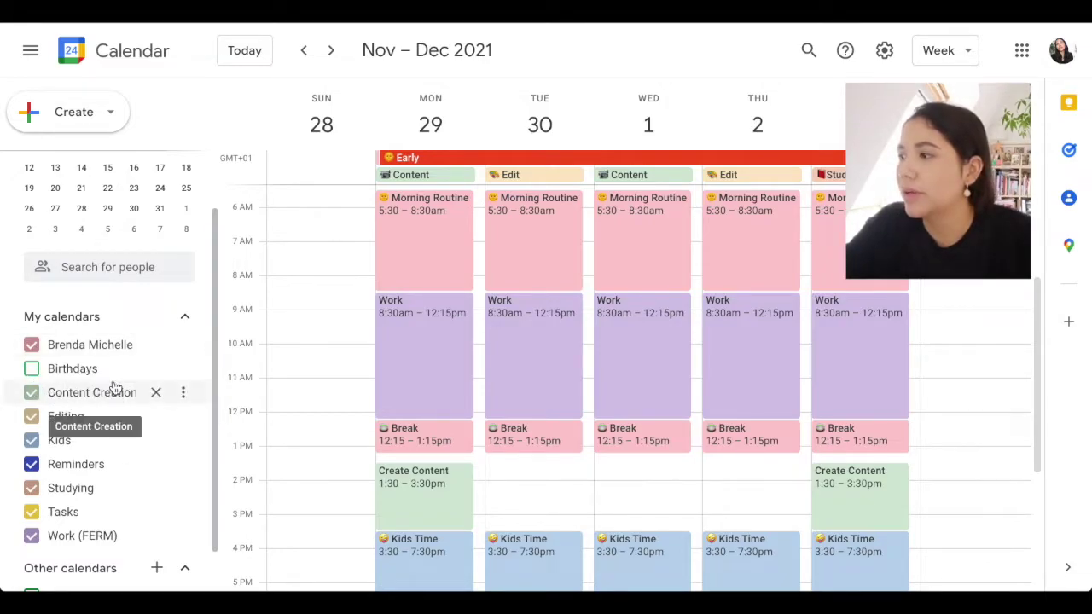
drag(213, 415, 210, 450)
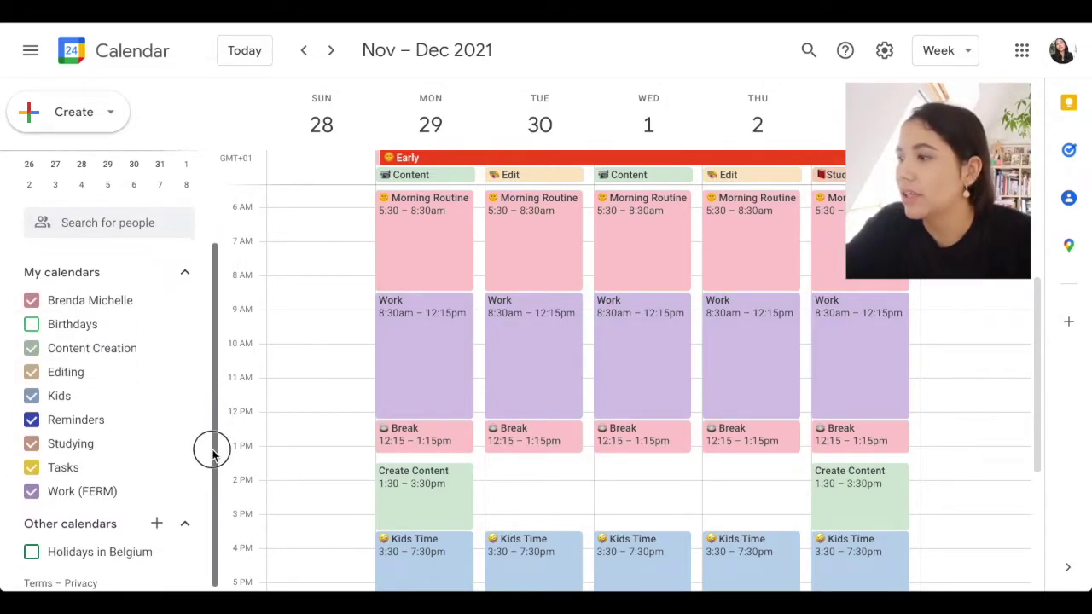
click(158, 524)
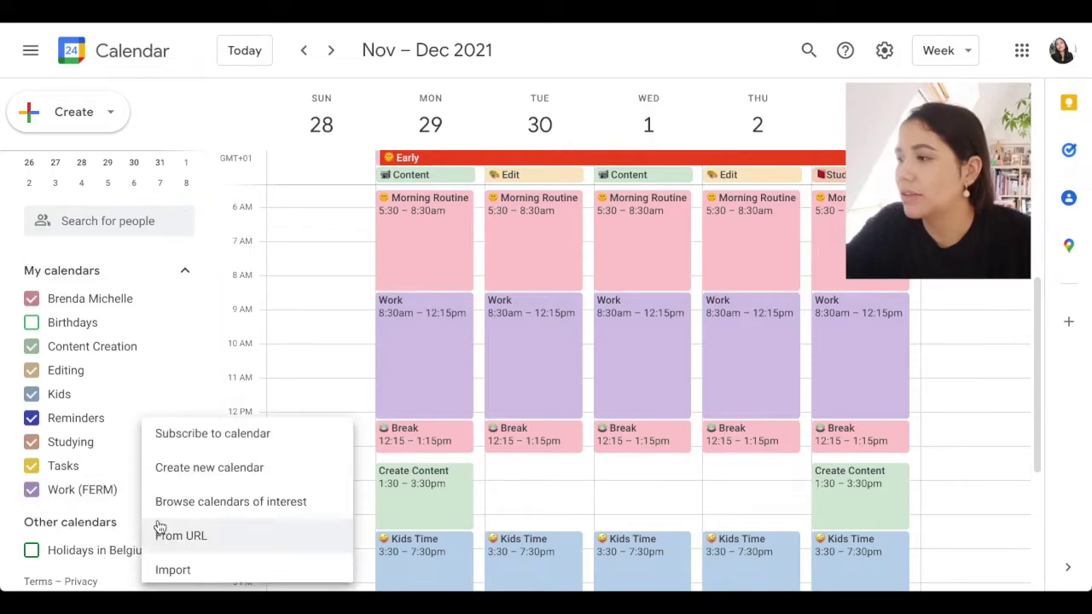
click(267, 461)
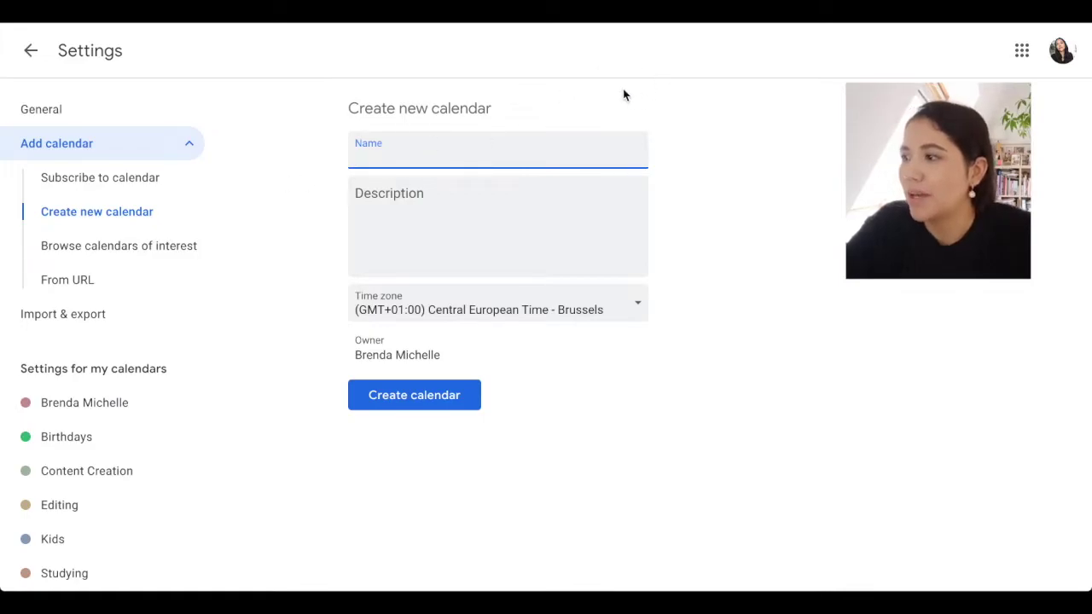
click(32, 50)
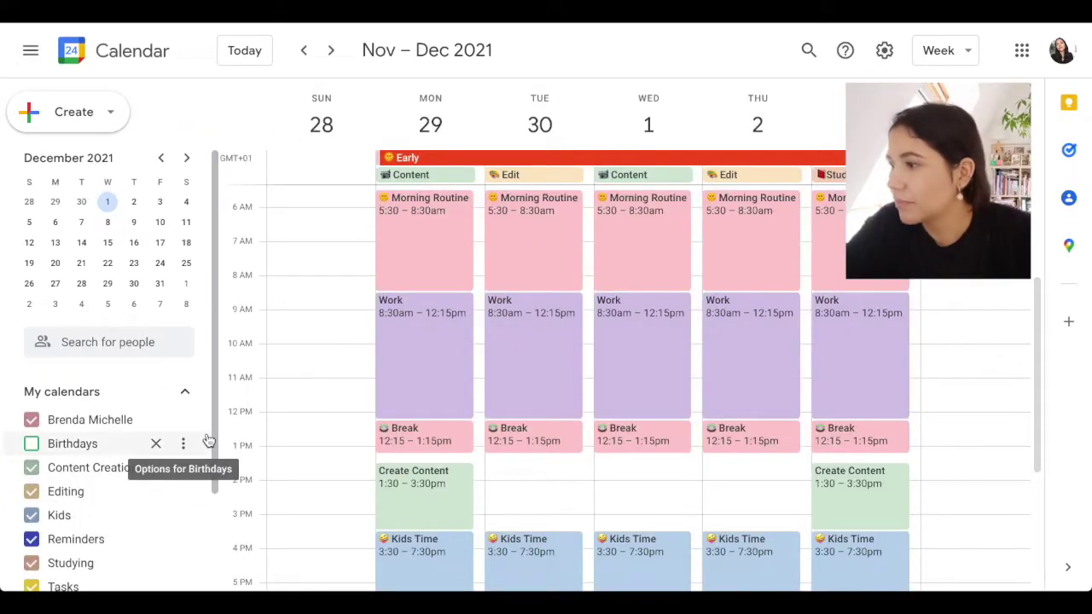
Step: View the custom color options for the primary personal calendar and close them without saving
drag(214, 436, 212, 495)
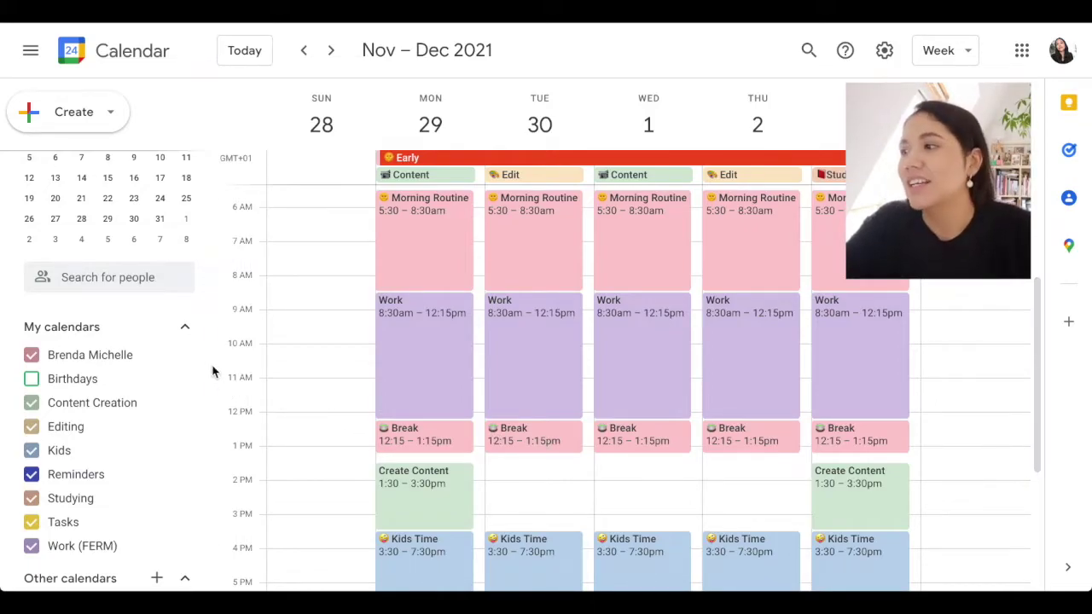
click(185, 358)
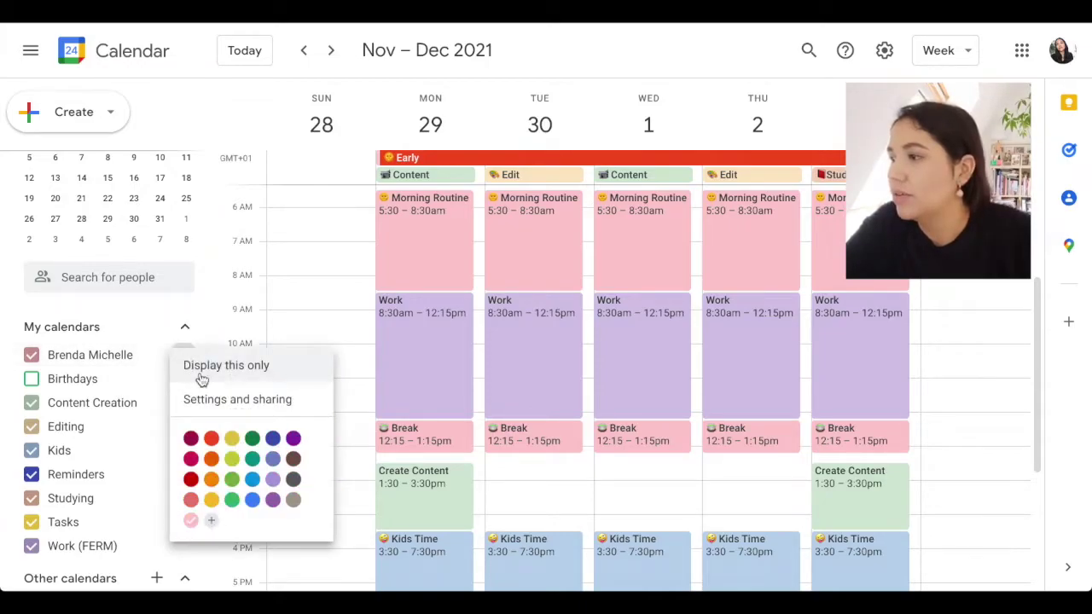
click(211, 523)
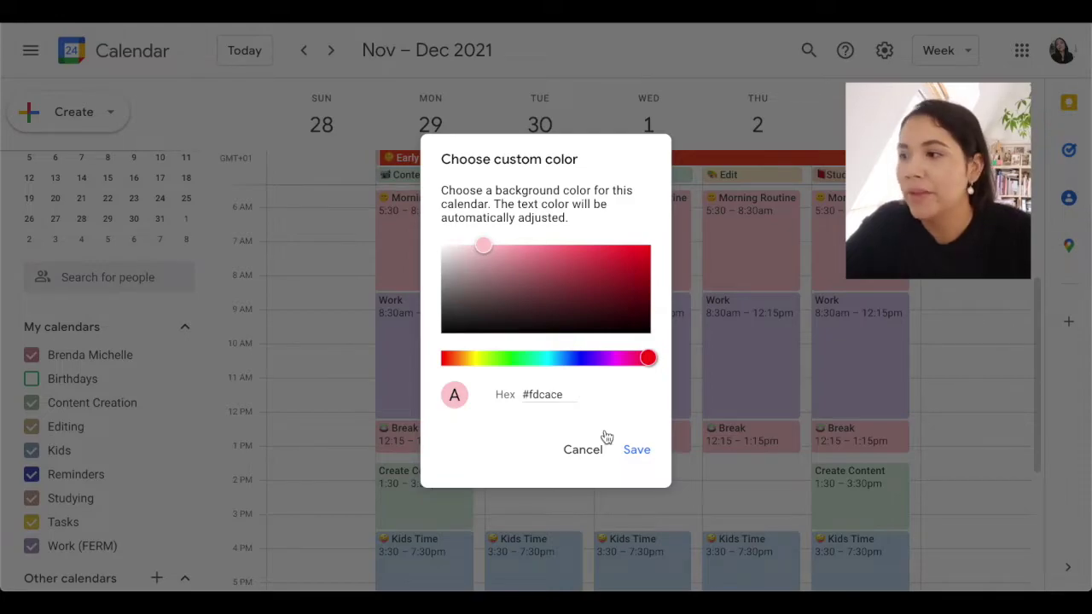
click(589, 453)
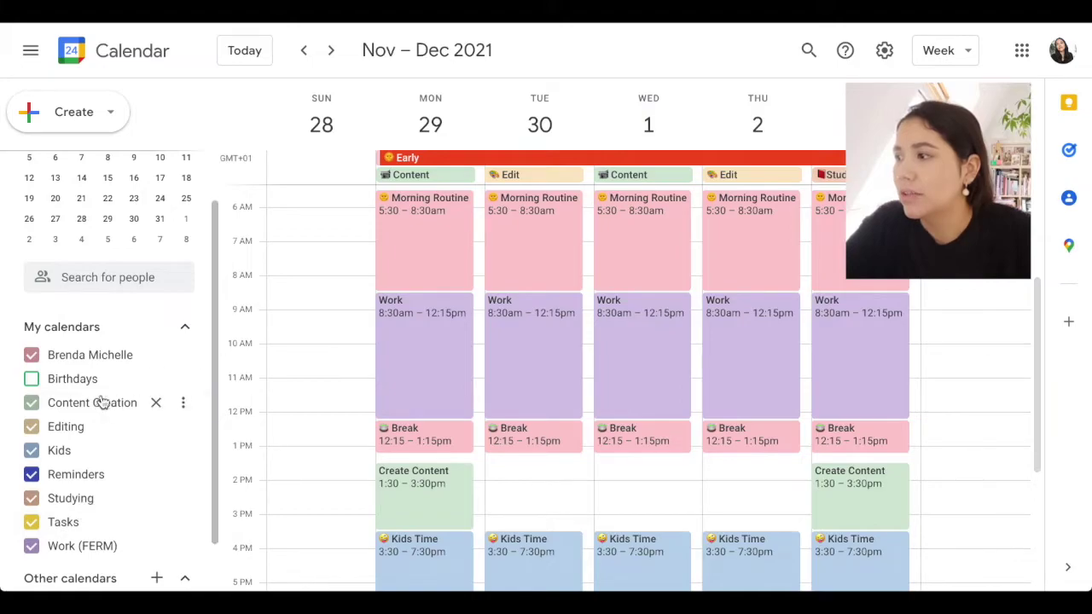
Step: Look through the week's time blocks from Morning Routine through Work and Break to Kids Time
scroll(428, 388, down, 1)
scroll(428, 388, up, 3)
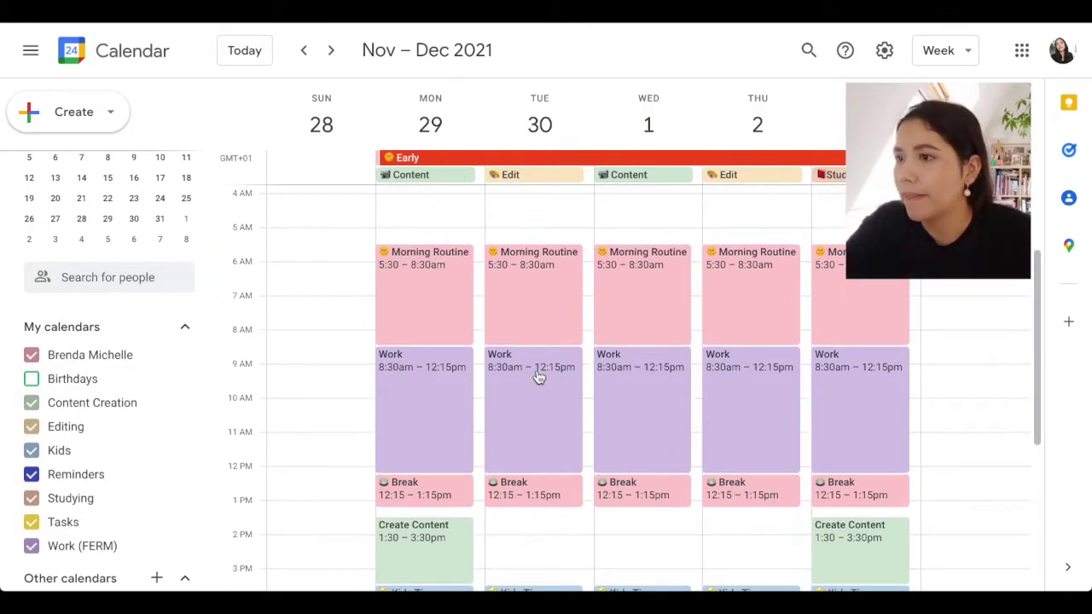
scroll(539, 378, down, 1)
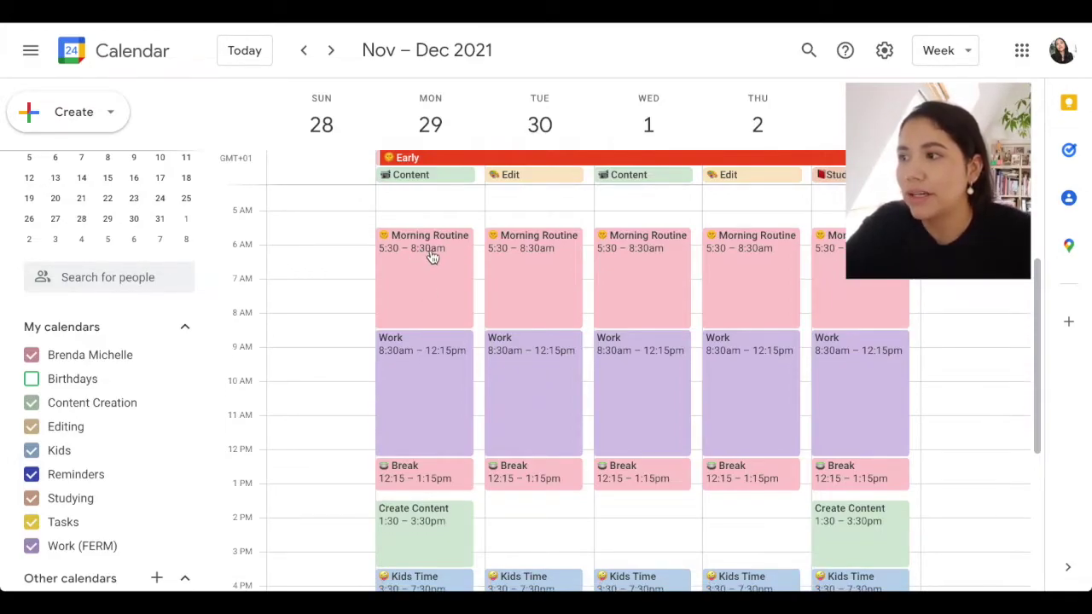
scroll(441, 295, down, 1)
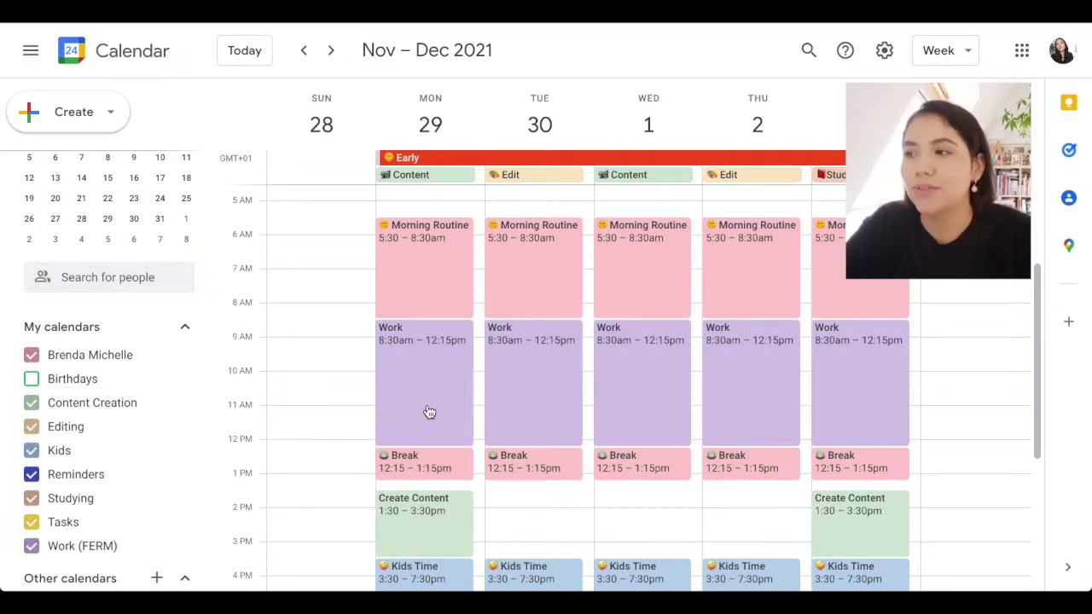
scroll(429, 413, down, 1)
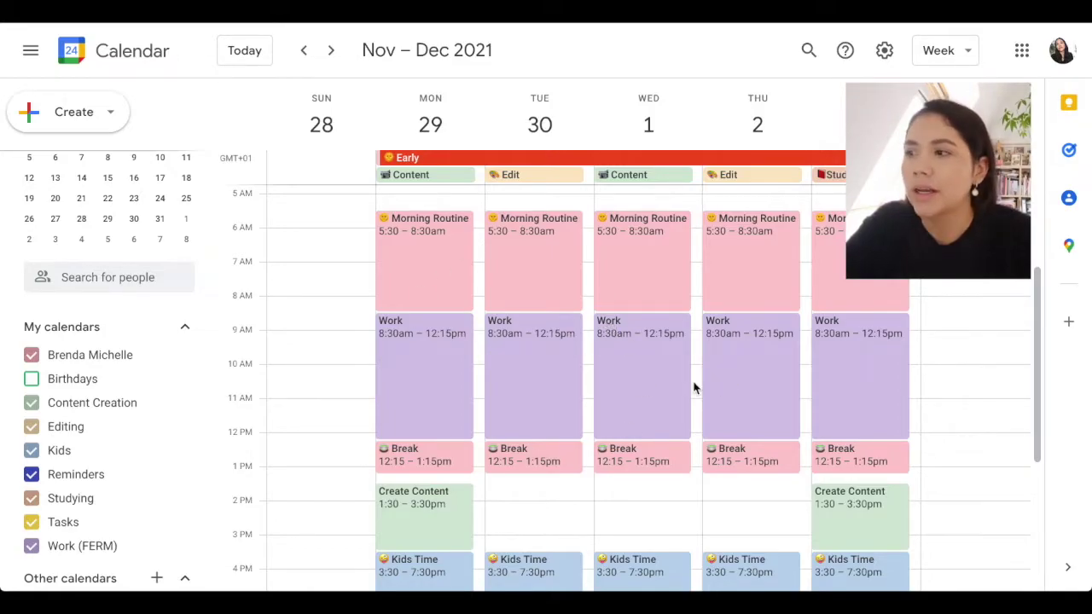
scroll(693, 384, down, 2)
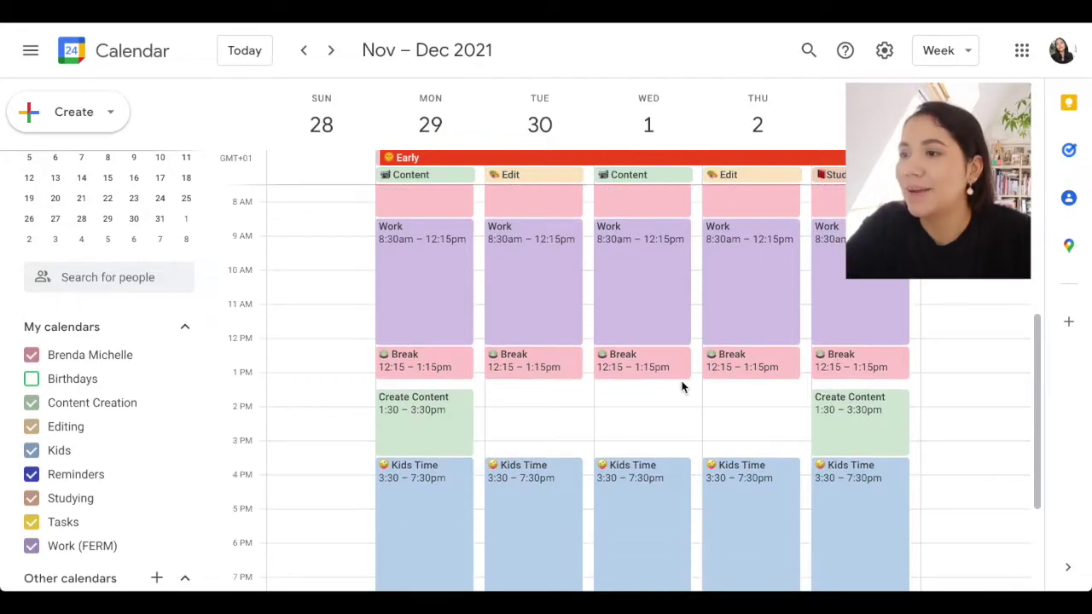
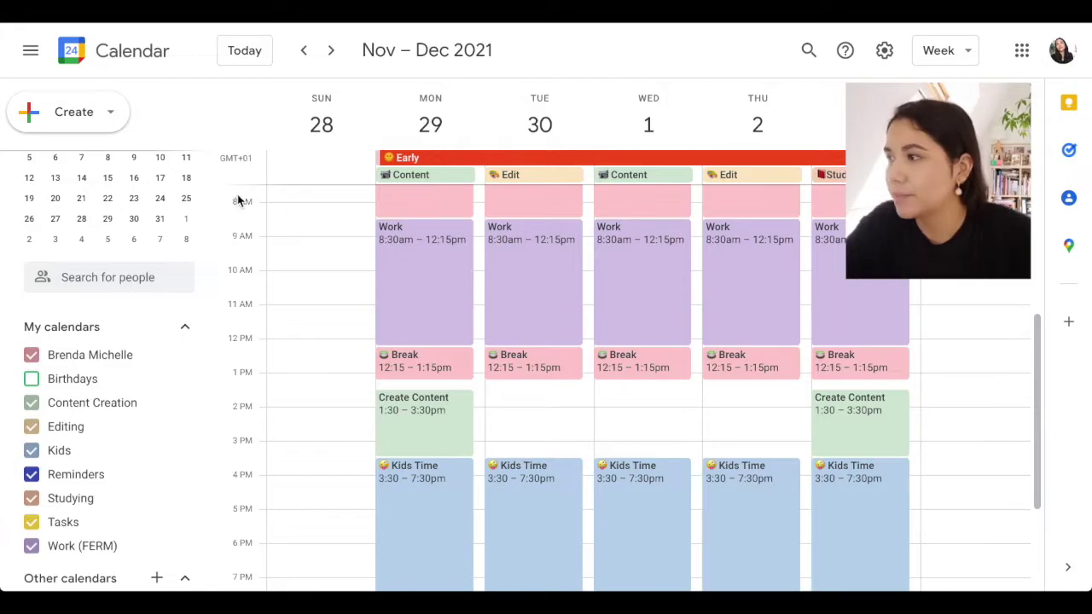
Step: Start a new task and title it "YT video" with a video camera emoji in front
click(107, 112)
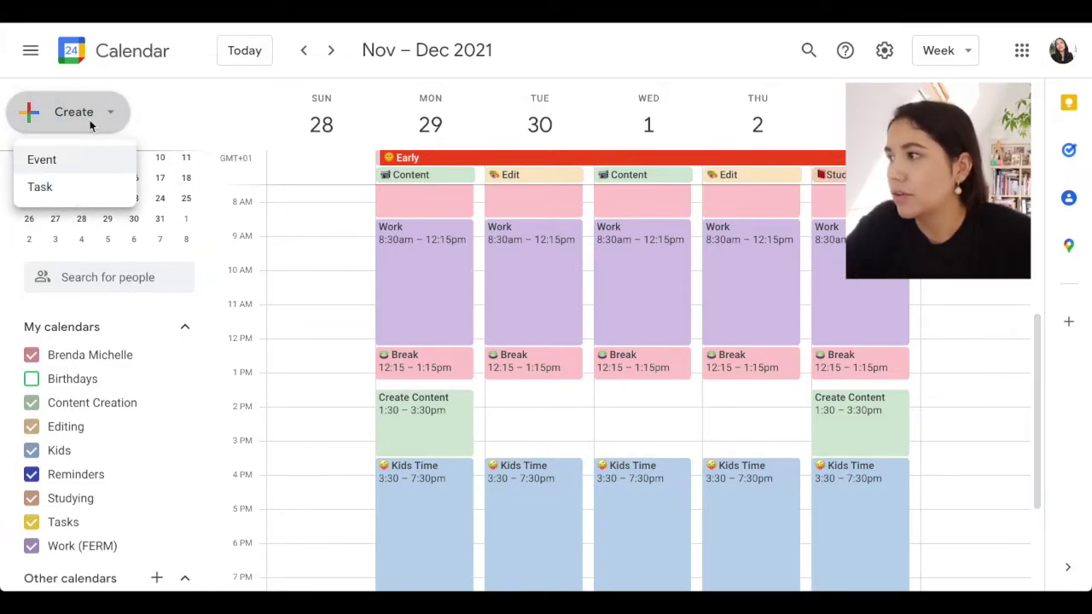
click(80, 188)
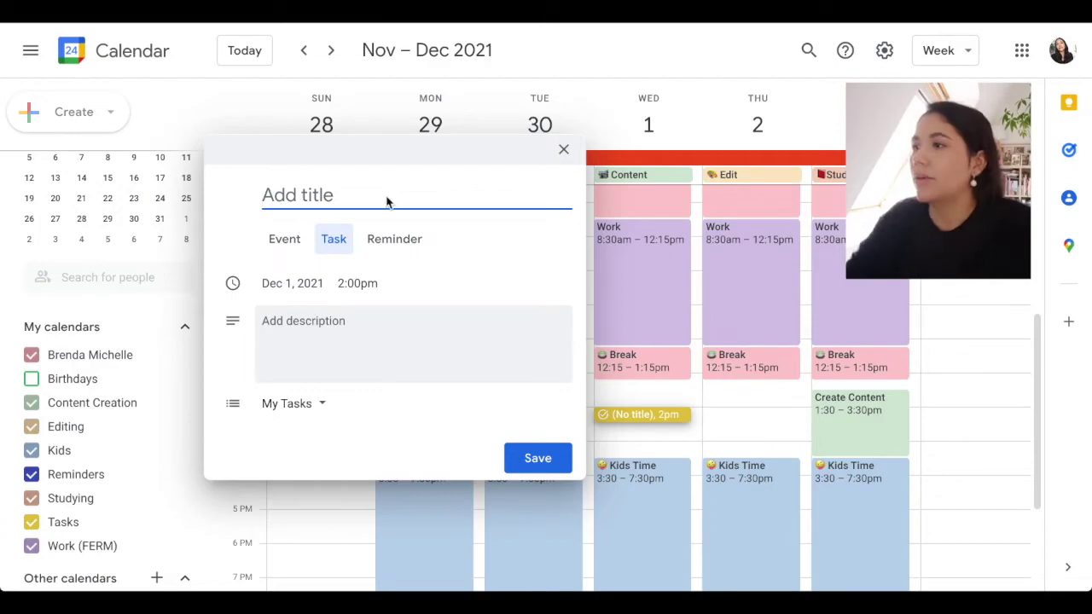
key(ctrl+super+space)
scroll(290, 355, down, 1)
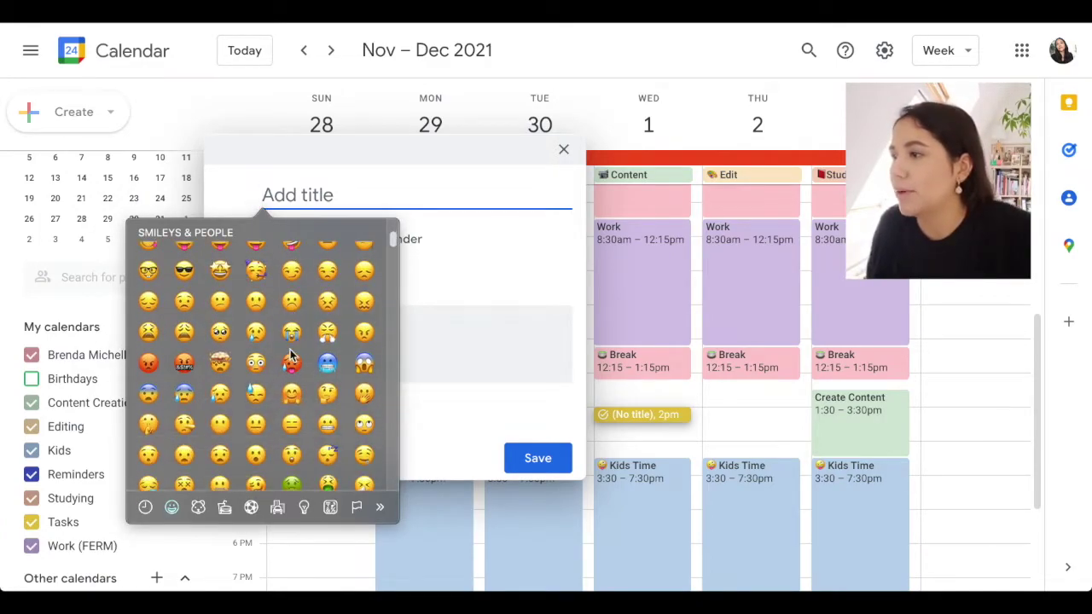
scroll(290, 354, up, 3)
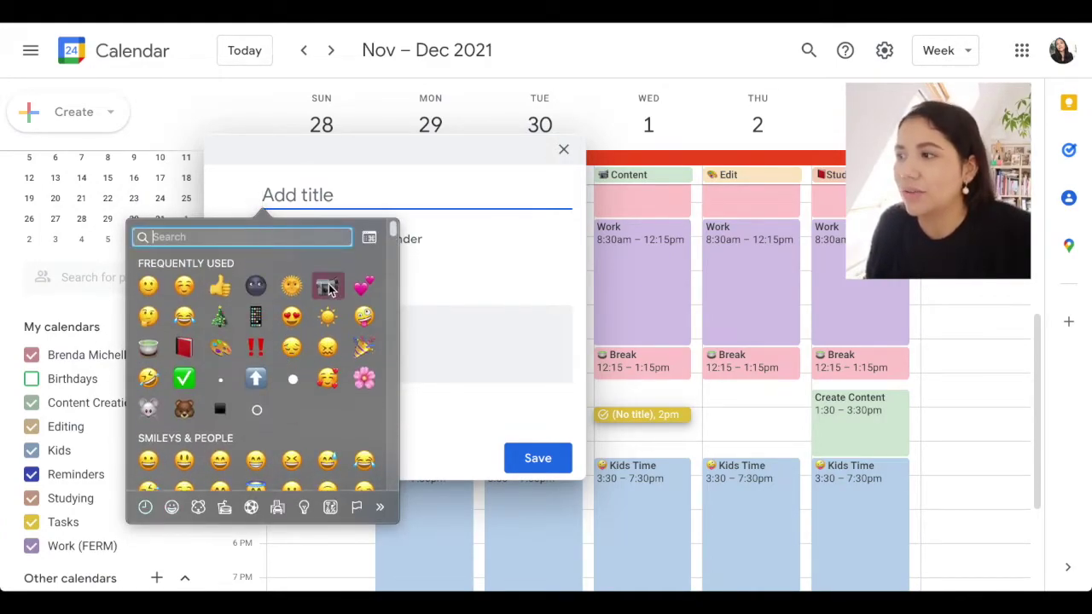
key(Return)
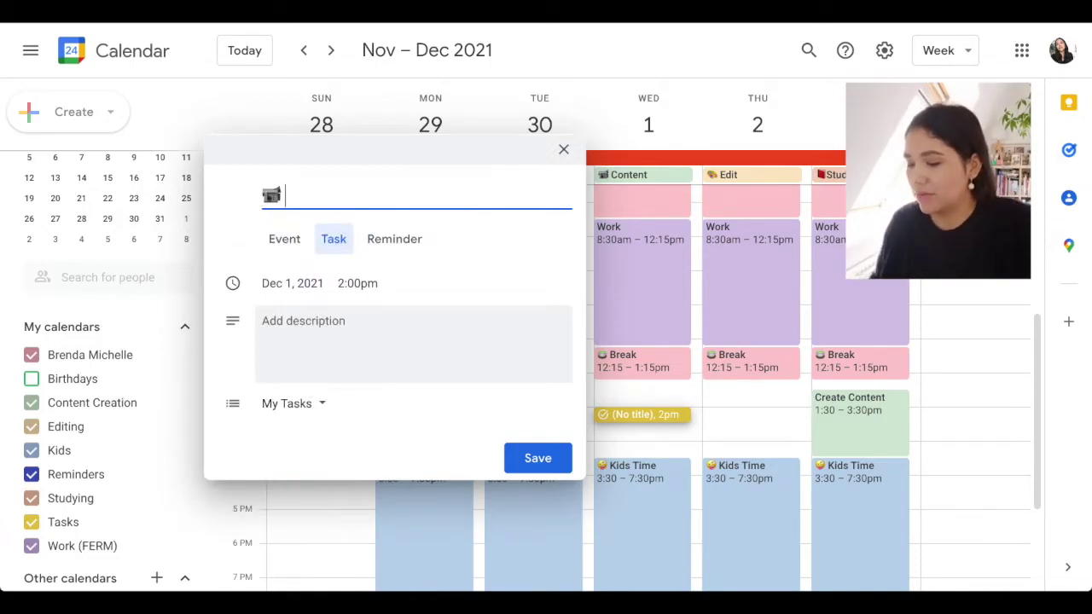
text(YT video)
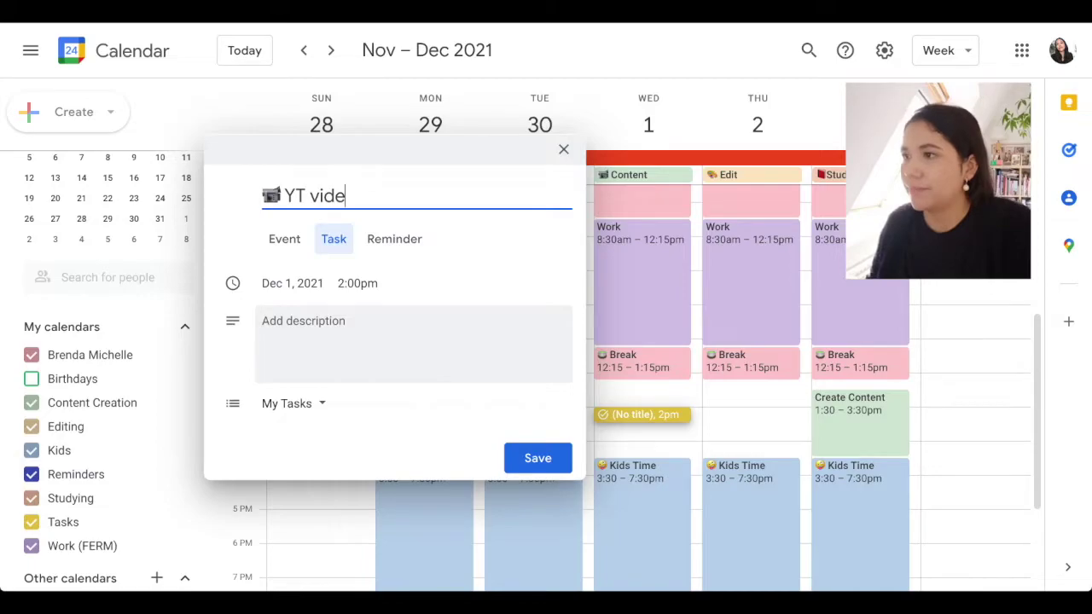
Step: Add the description "Integrate Gooogle calendar with Notion" to the YT video task
click(361, 312)
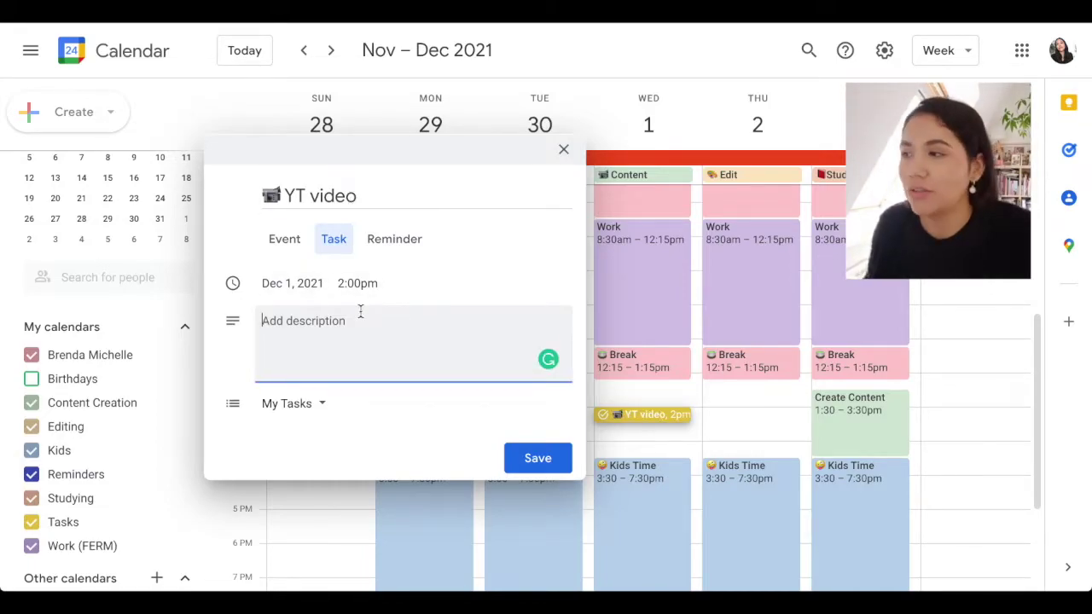
right_click(313, 310)
click(288, 317)
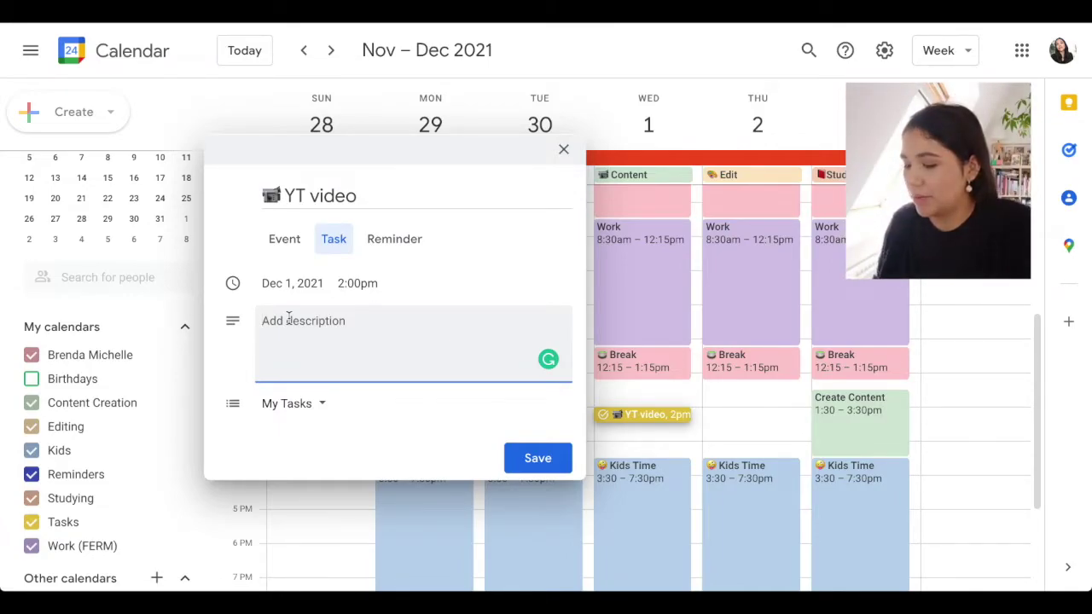
text(cal)
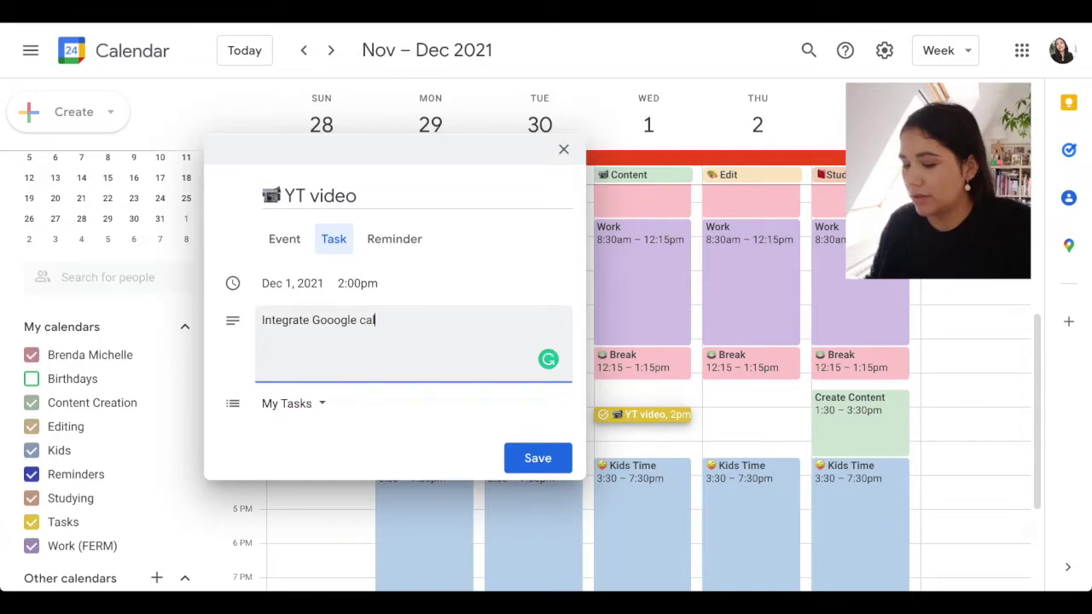
text(edna)
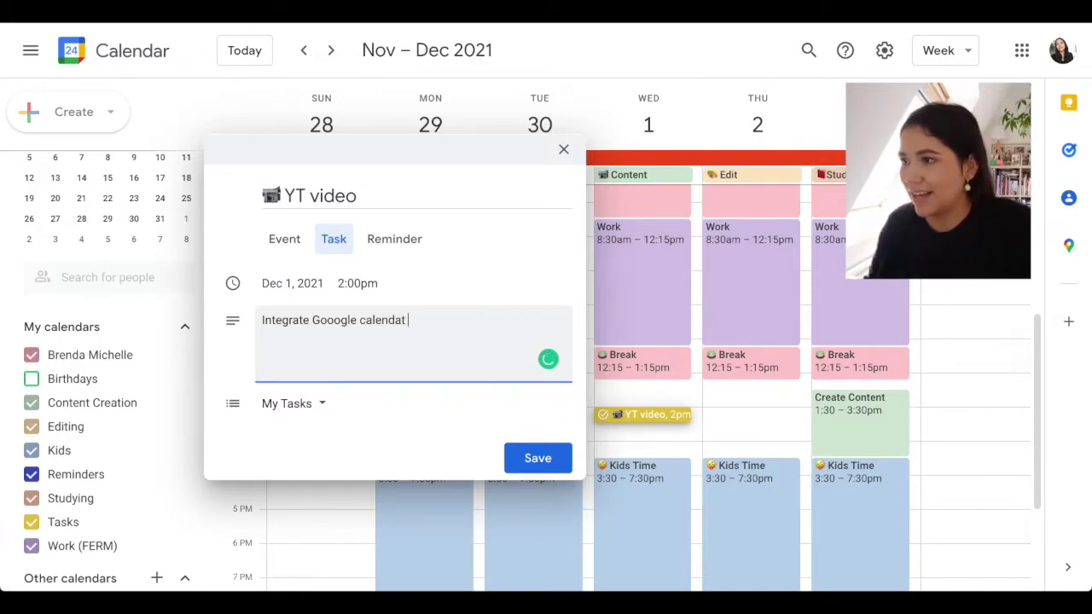
text(r with Notion)
Step: Set the YT video task's date to Nov 29, 2021 and save the task
click(326, 283)
click(318, 283)
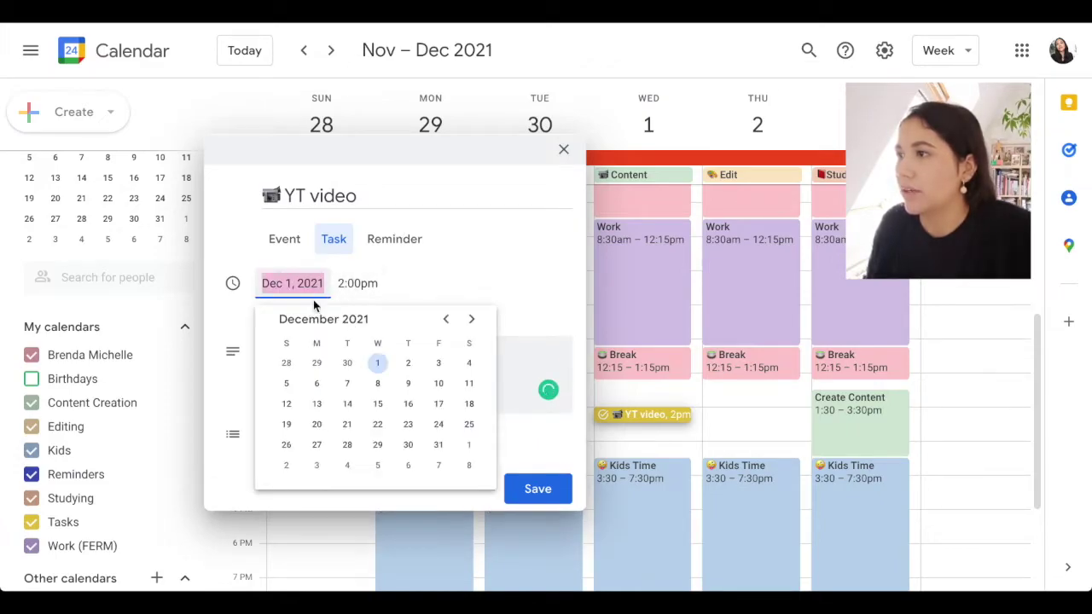
click(445, 318)
click(317, 444)
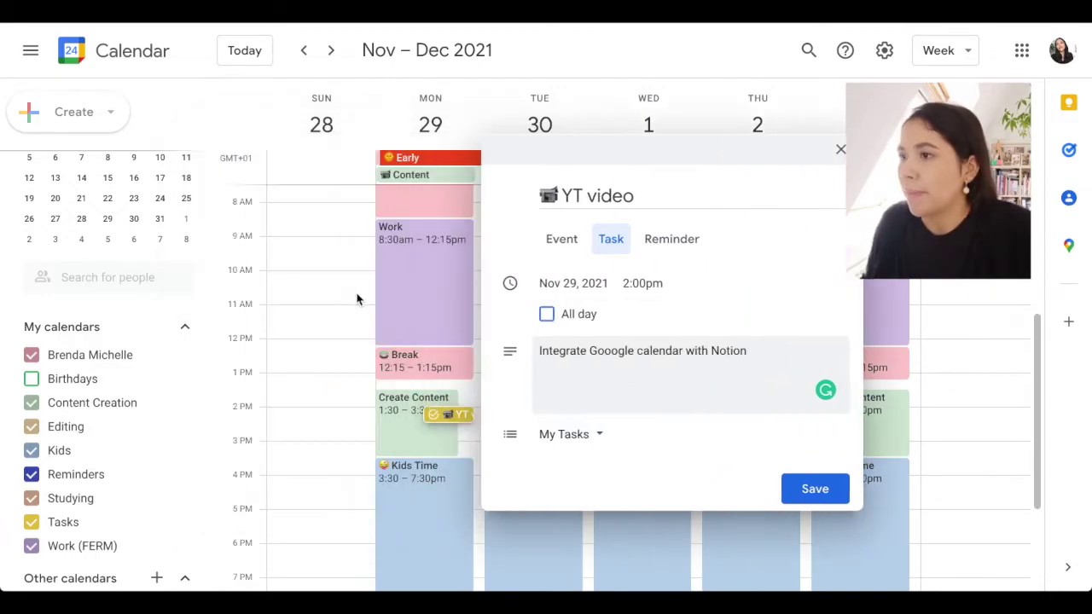
mouse_move(416, 389)
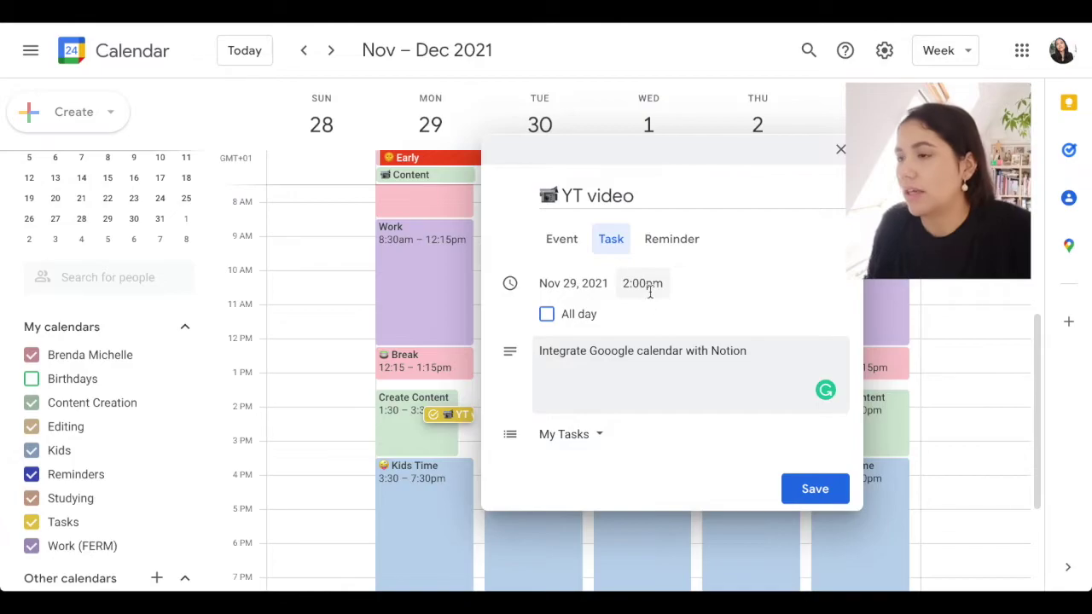
click(807, 499)
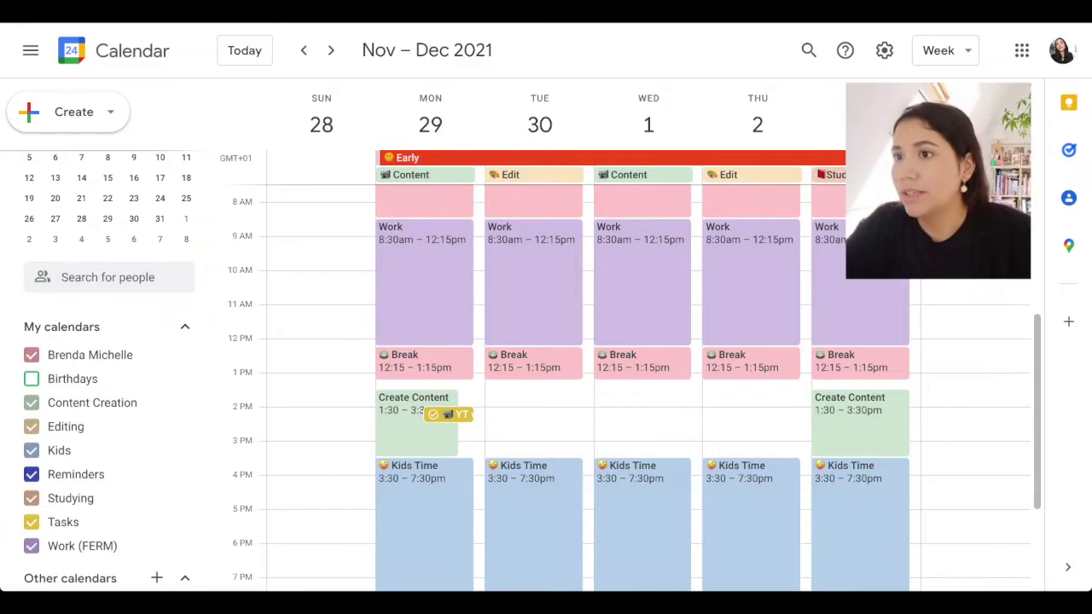
Step: Mark the YT video task as completed in the My Tasks list and close the list
click(1071, 151)
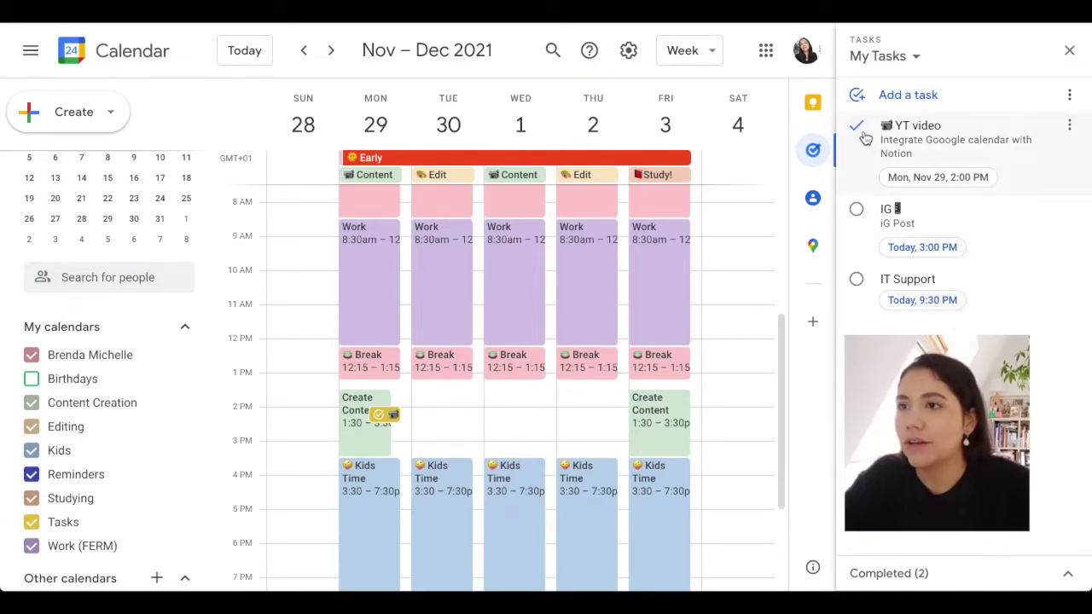
click(857, 125)
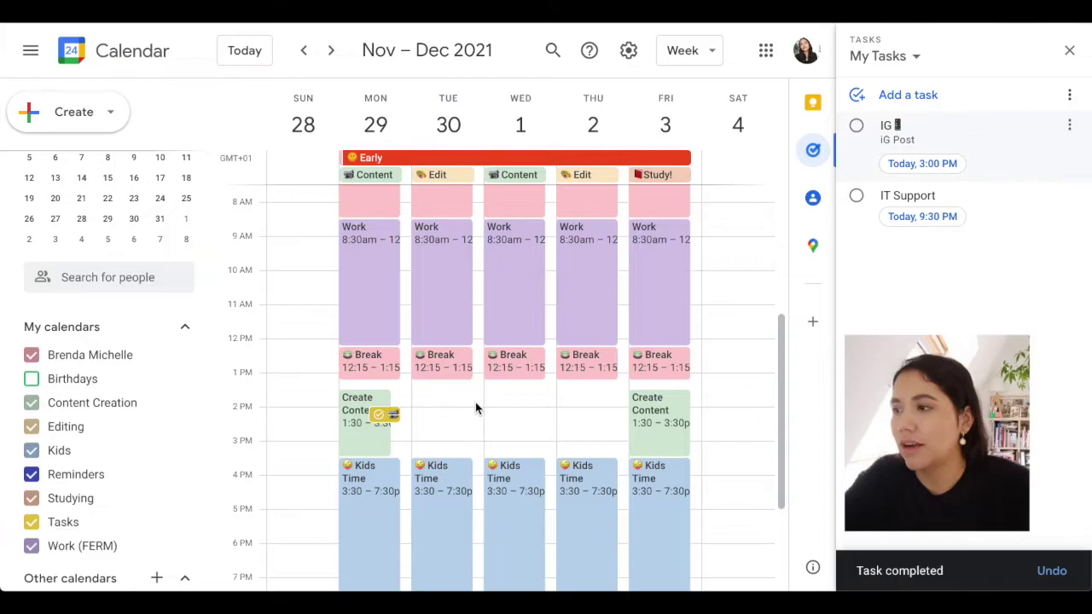
click(1069, 50)
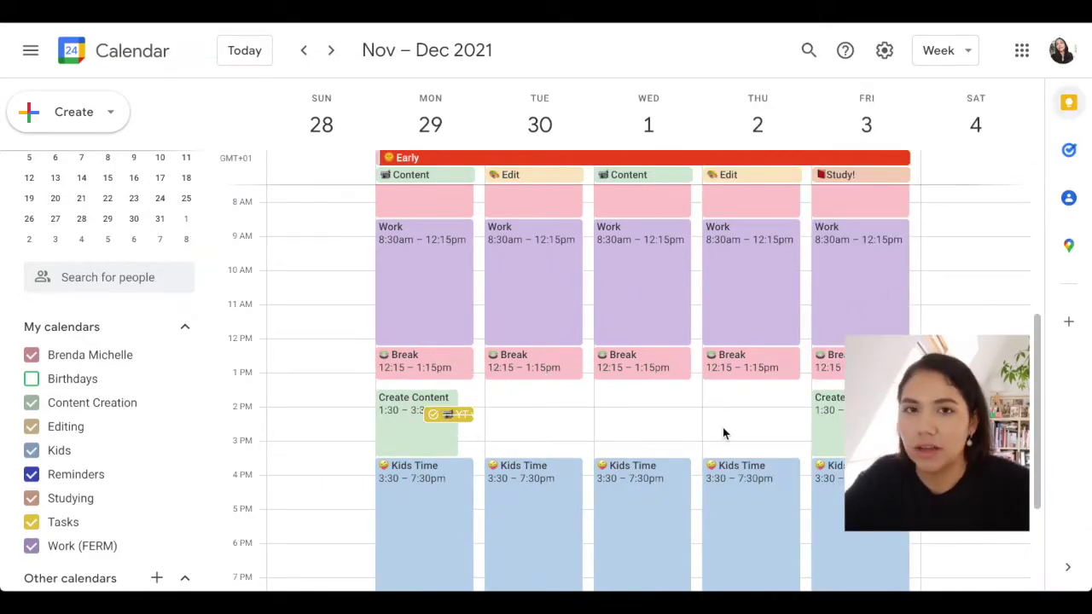
Step: Mark the completed YT video task on Monday, November 29 as uncompleted in the week view
click(1070, 151)
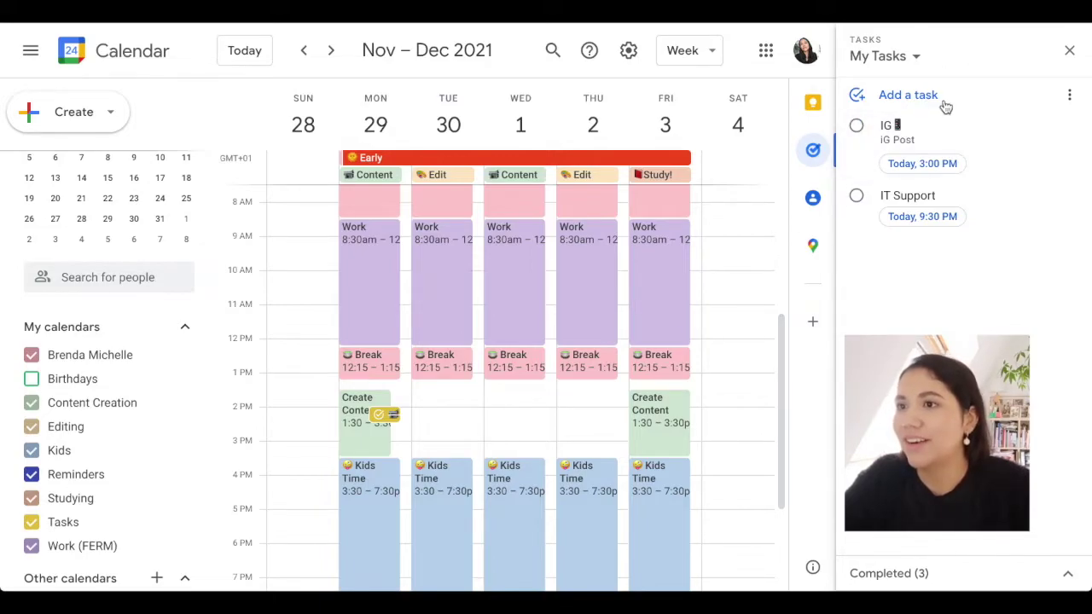
click(1070, 50)
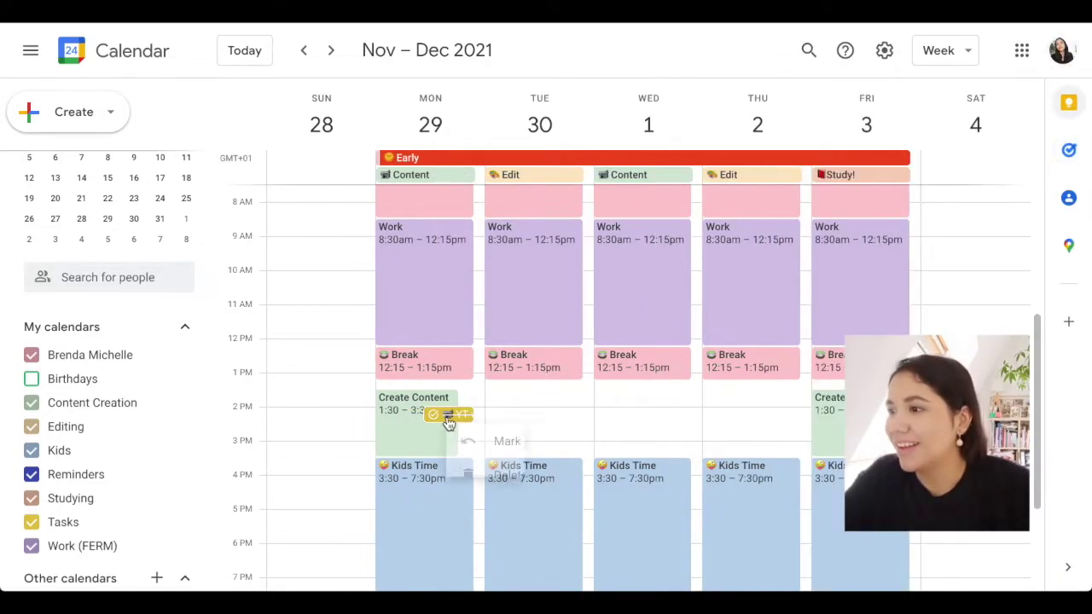
right_click(449, 424)
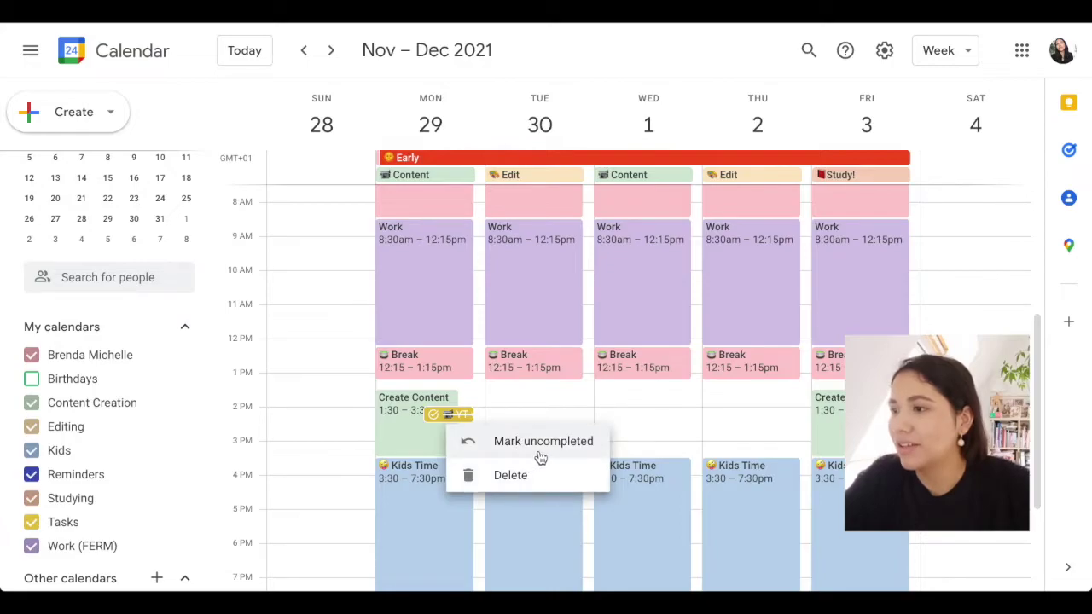
click(540, 441)
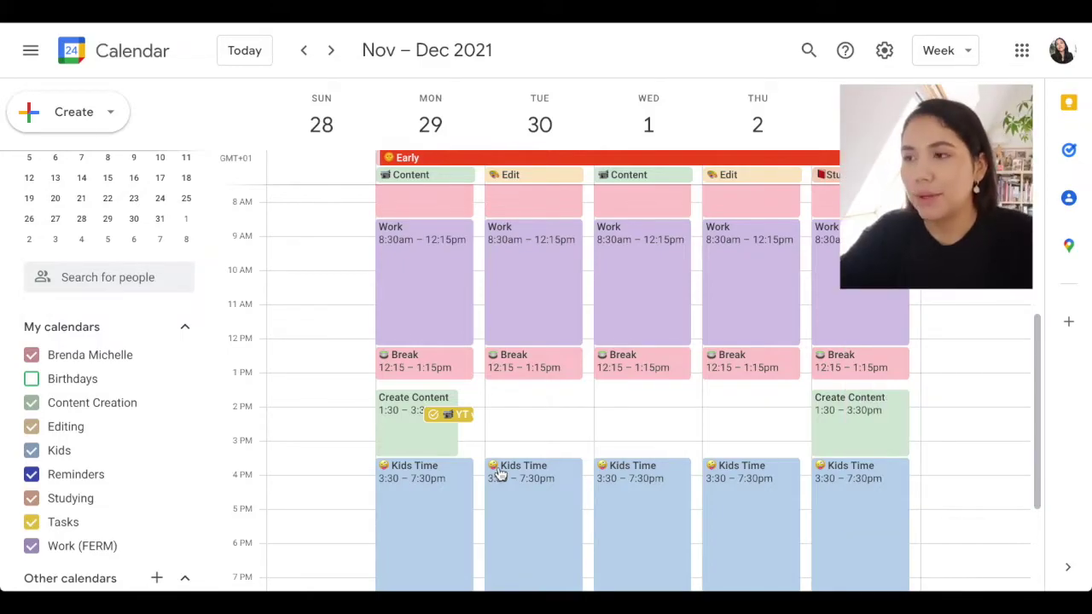
scroll(580, 491, down, 1)
scroll(581, 491, up, 5)
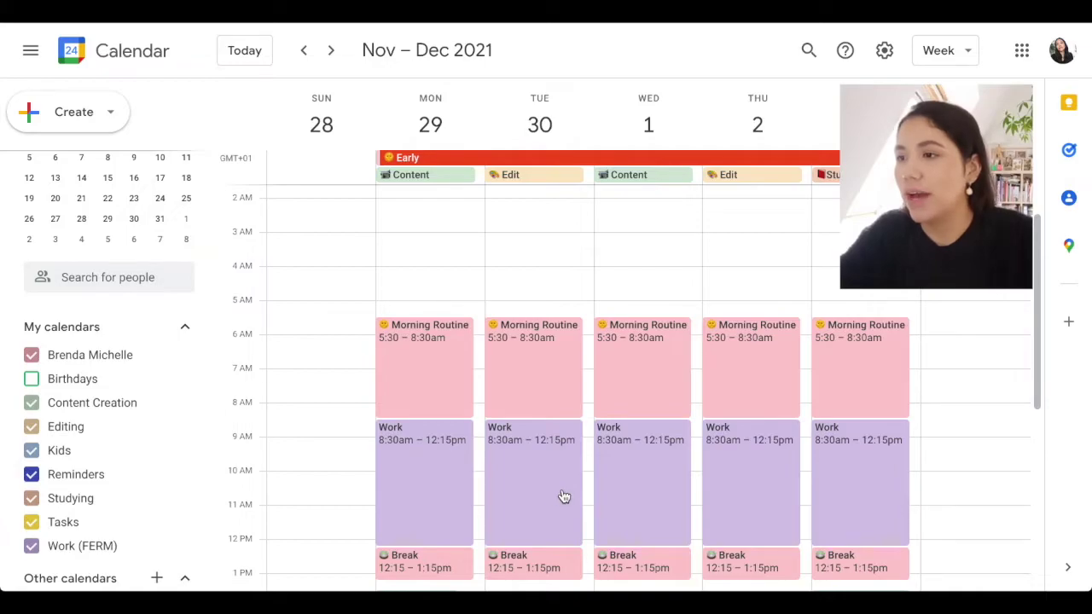
scroll(563, 496, down, 3)
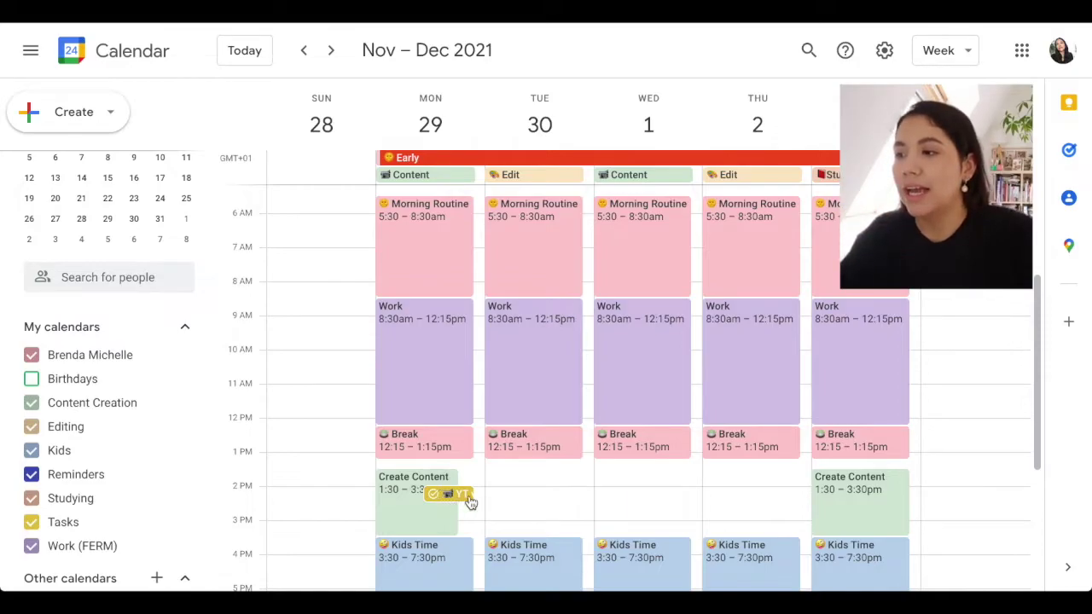
scroll(481, 510, down, 1)
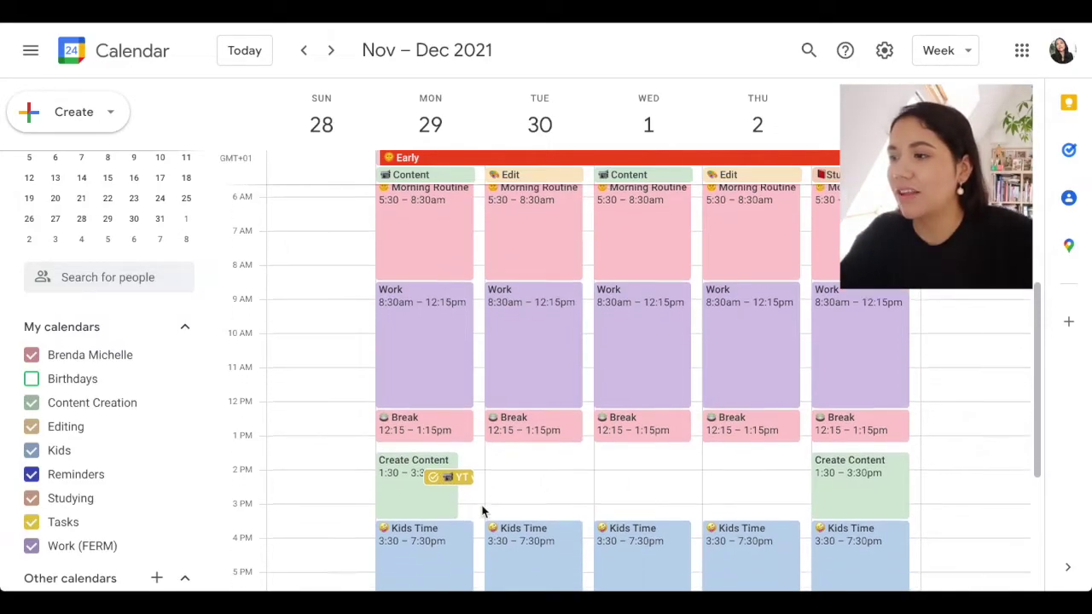
scroll(522, 505, down, 2)
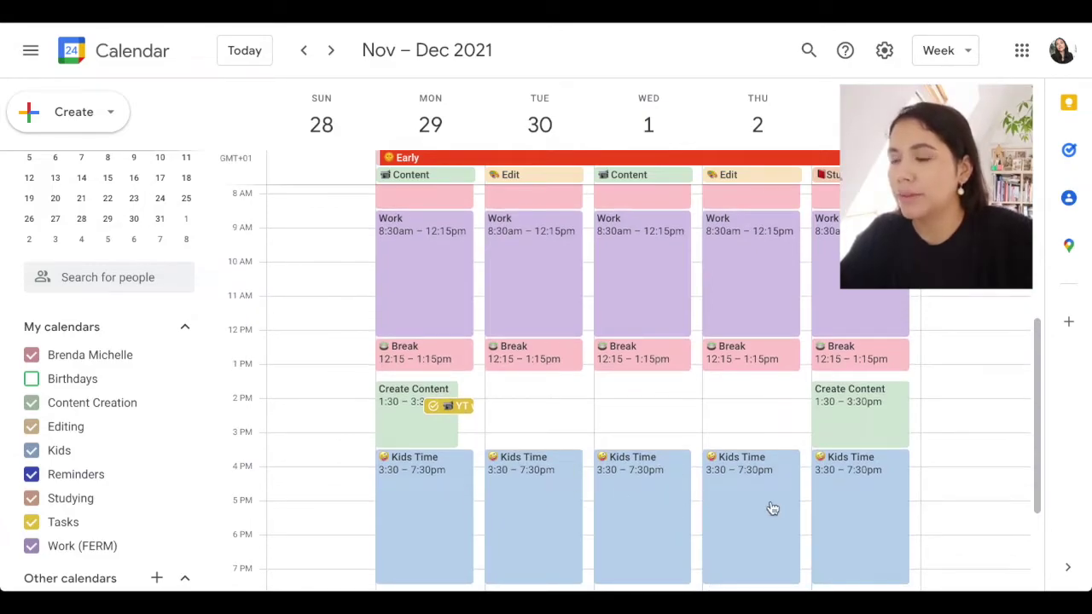
scroll(597, 504, up, 2)
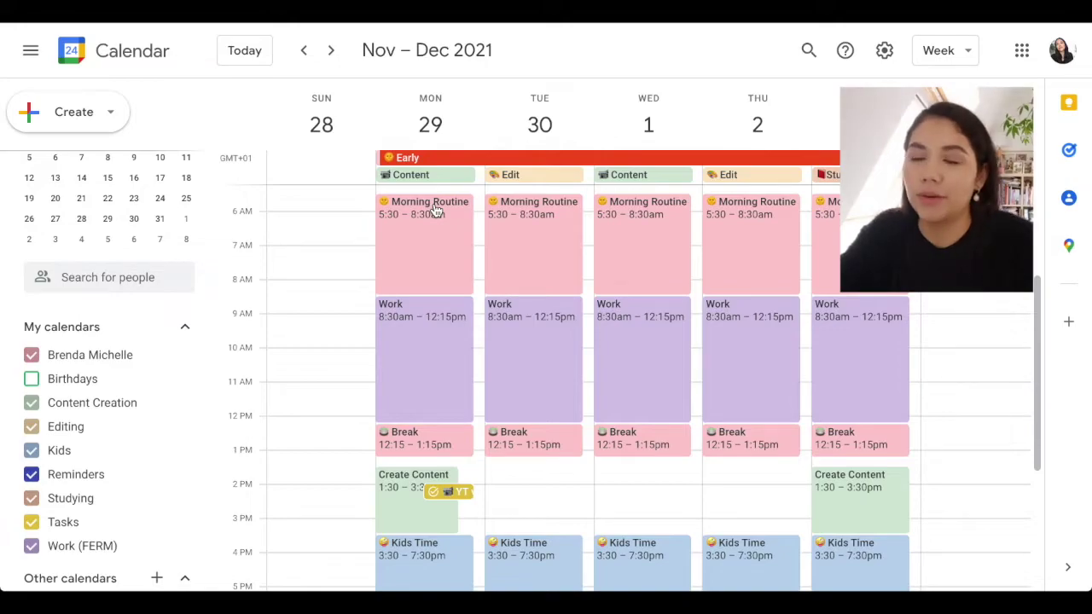
Step: Start an all-day event on Sunday, November 28 and title it "Relax" with a pink flower emoji in front
click(341, 179)
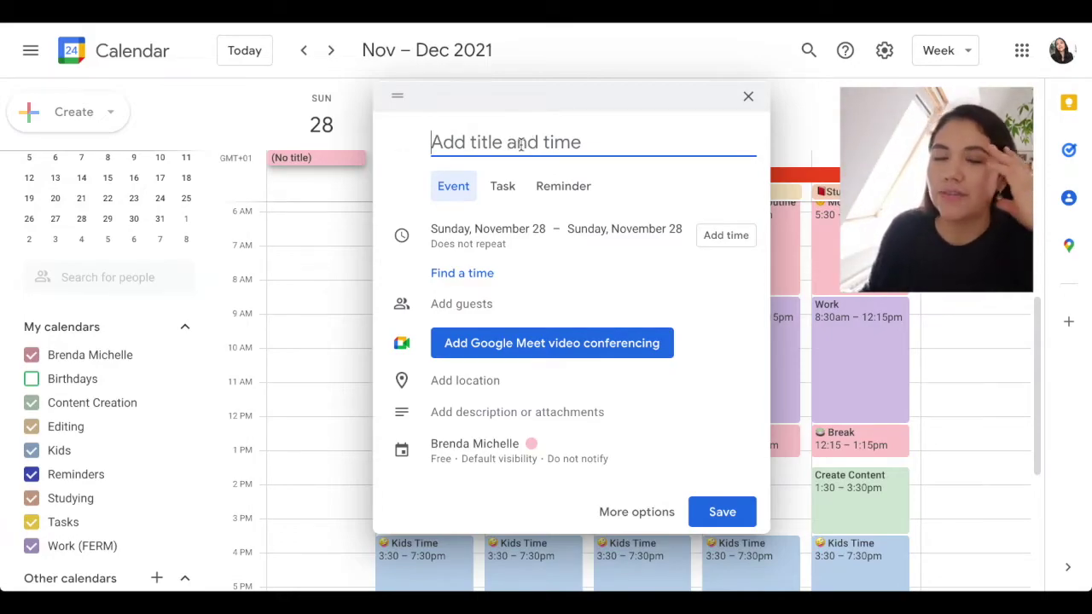
text(Re)
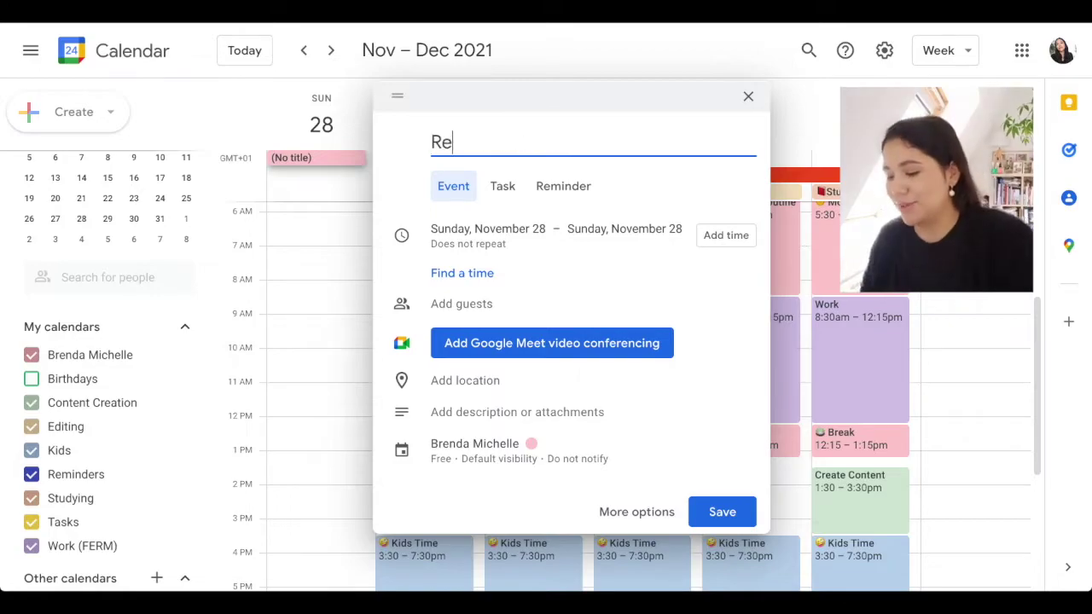
text(lax)
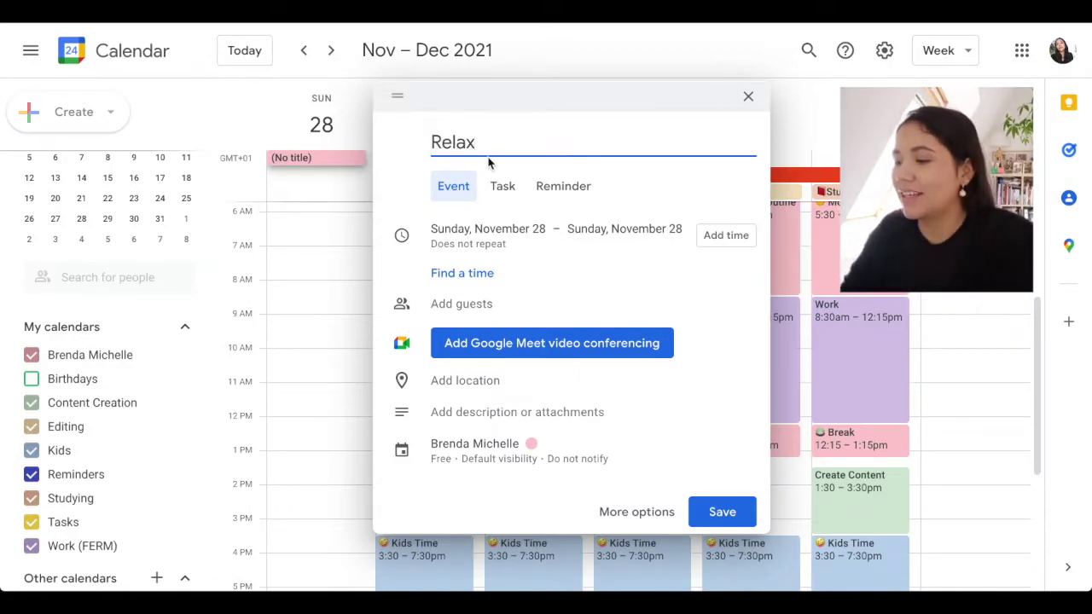
key(ctrl+super+space)
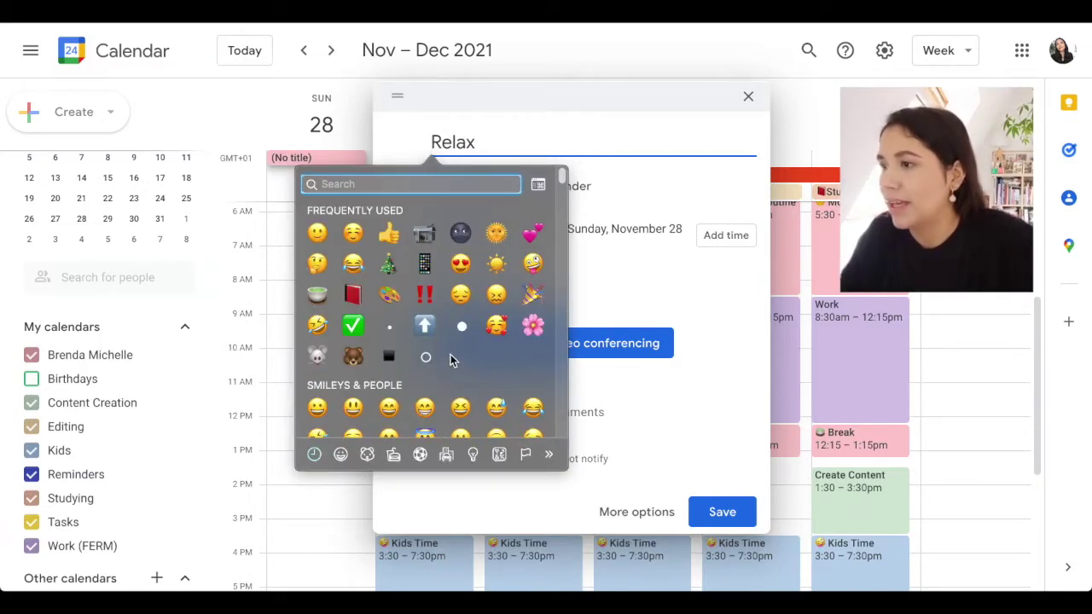
key(Return)
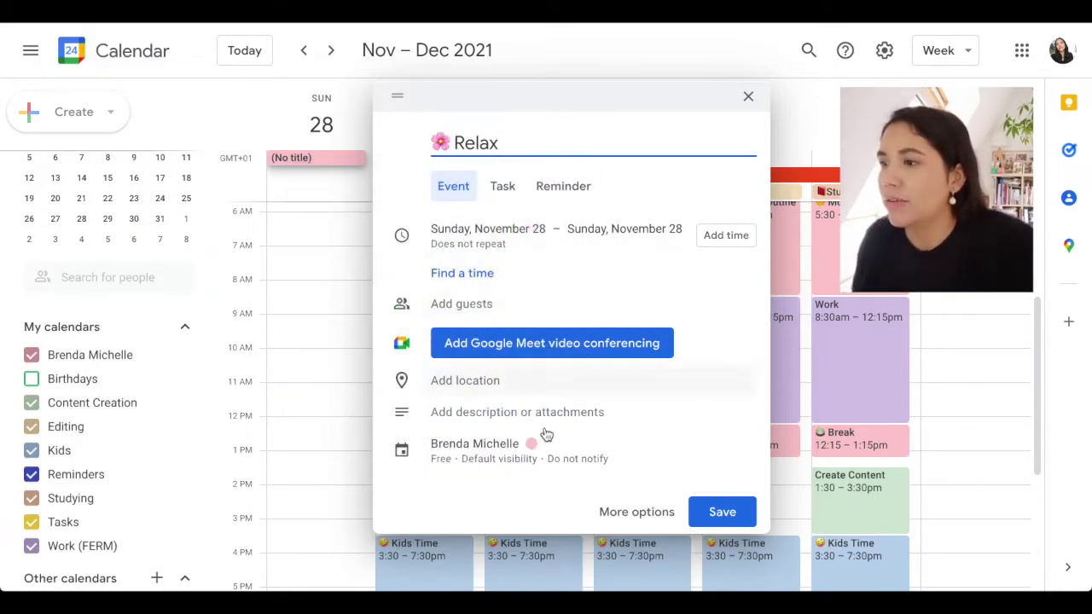
Step: Keep the Relax event on the personal calendar and set its color to dark blue
click(475, 454)
click(510, 363)
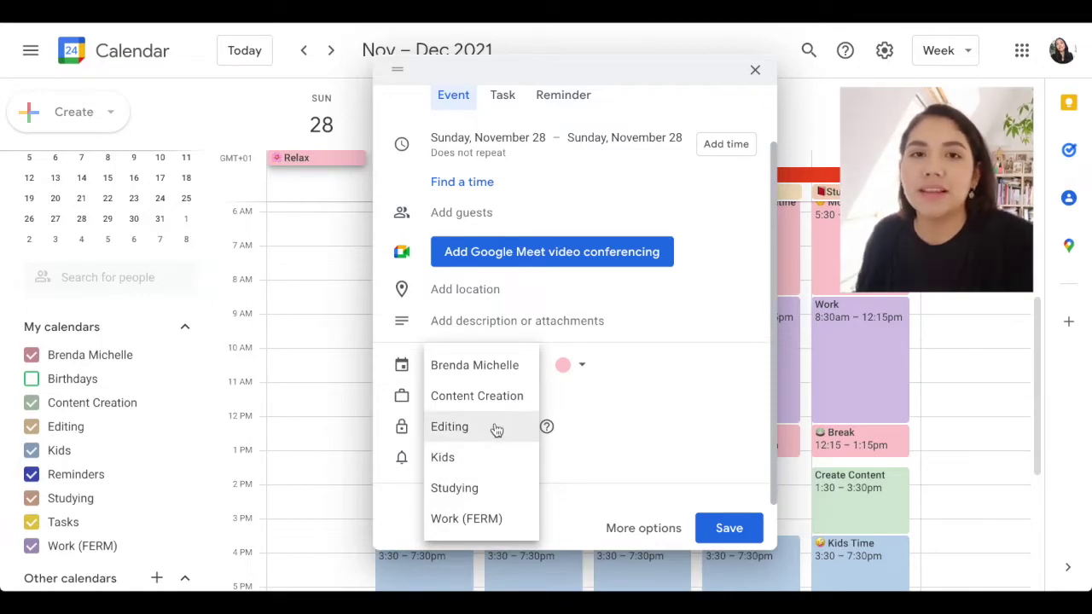
click(488, 366)
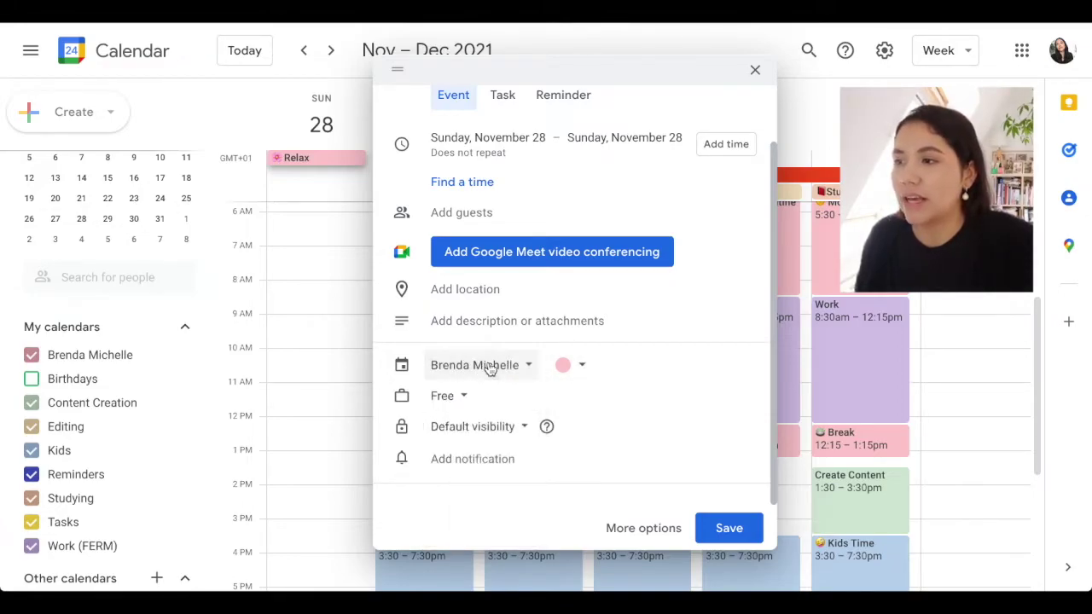
click(579, 369)
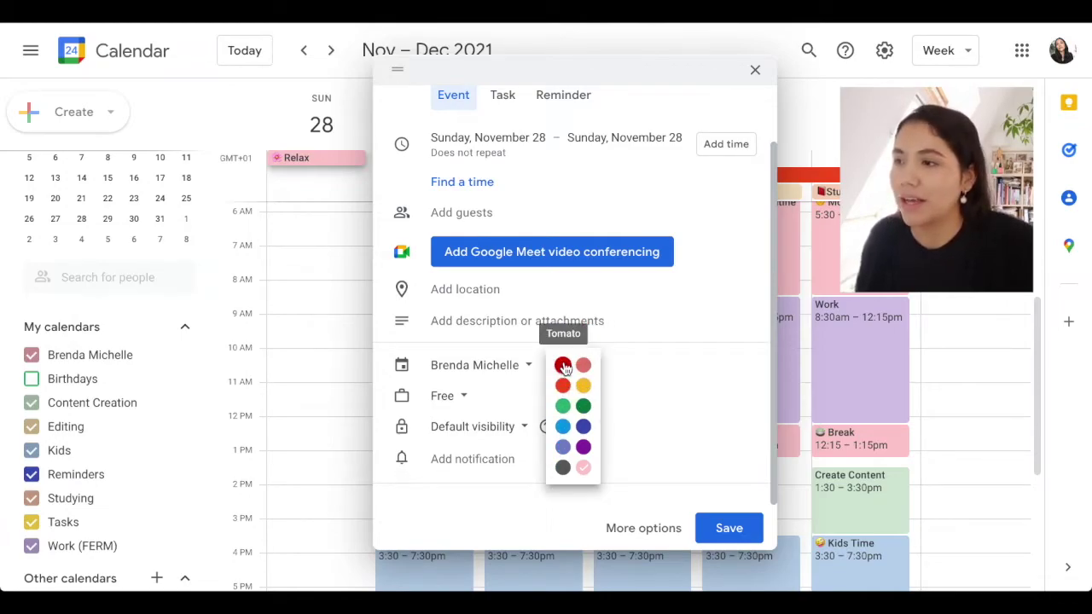
click(584, 427)
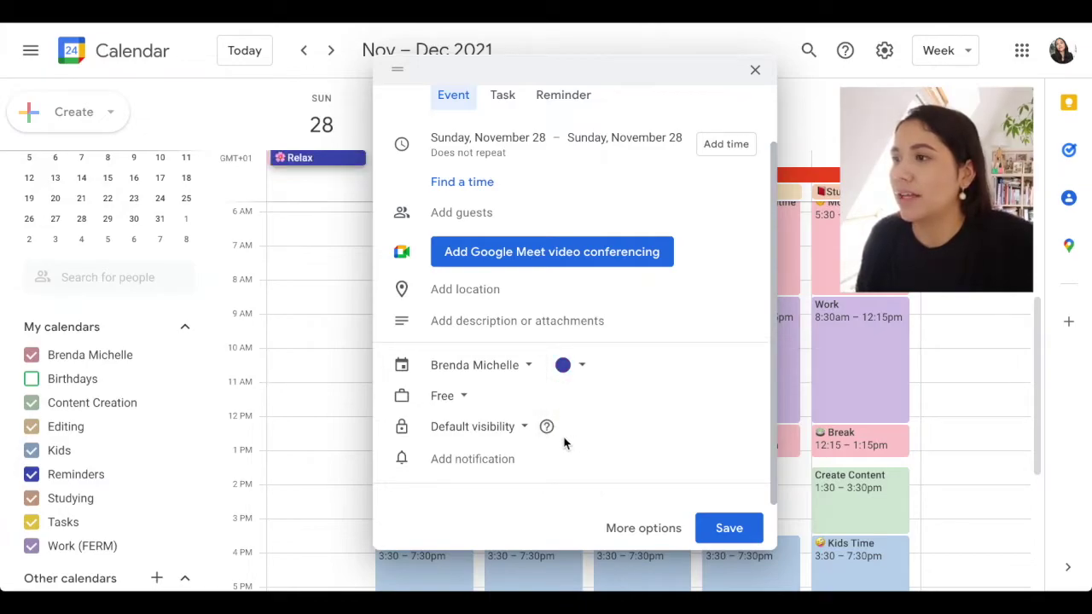
Step: Set the Relax event to a custom recurrence of every week on Sunday, ending on Jan 1, 2022, and save it
scroll(585, 281, up, 2)
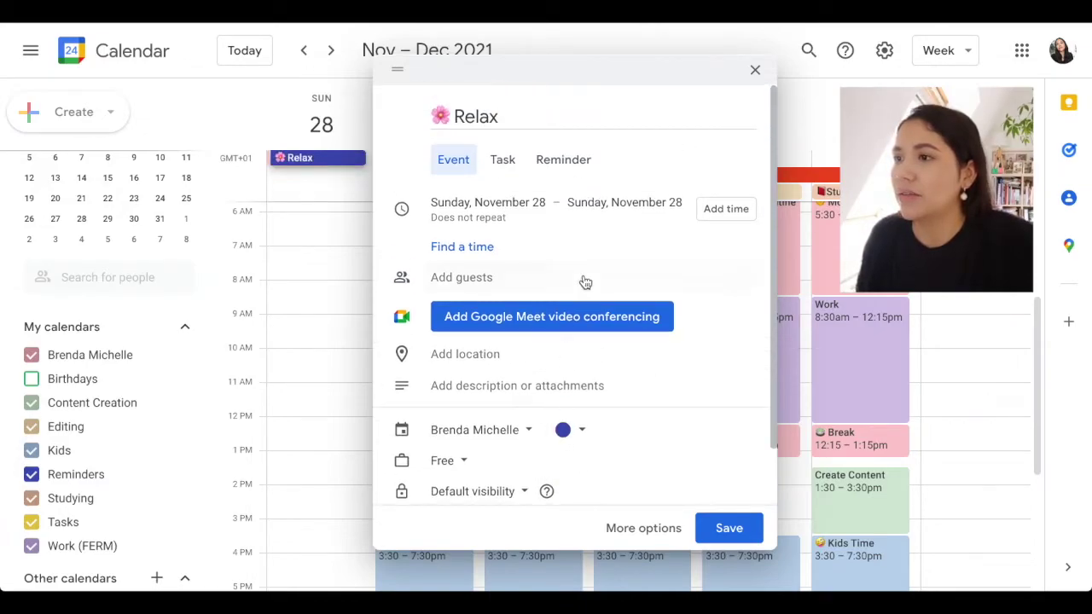
click(596, 216)
click(509, 262)
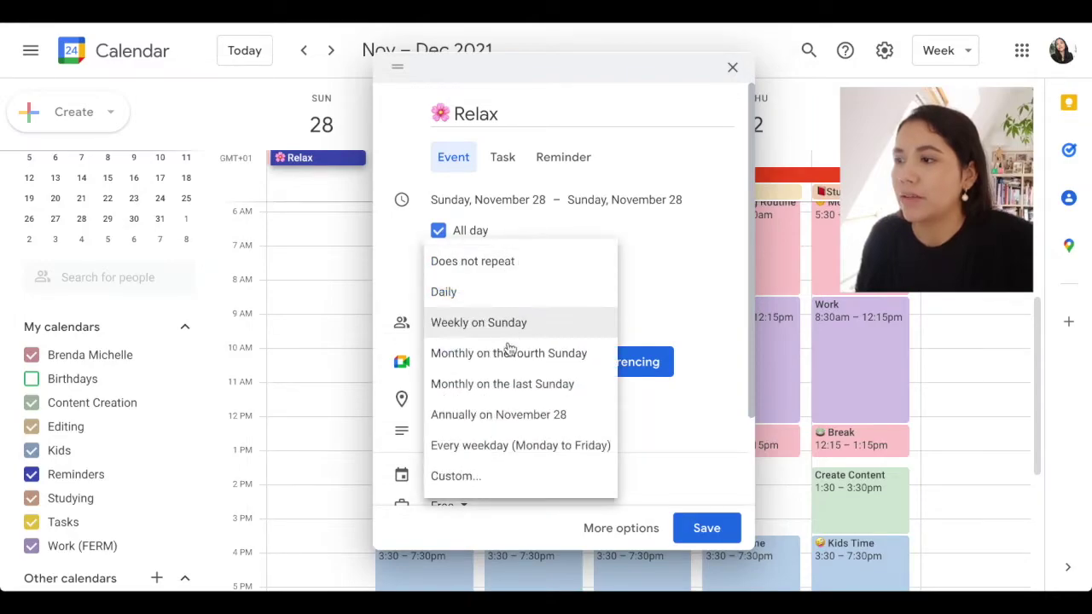
click(499, 483)
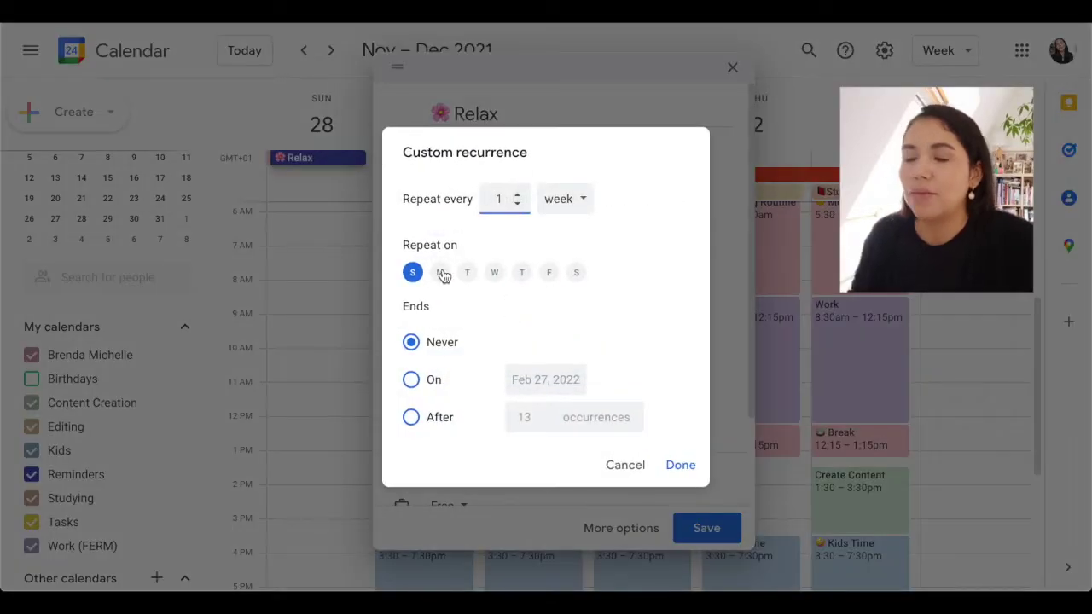
click(411, 379)
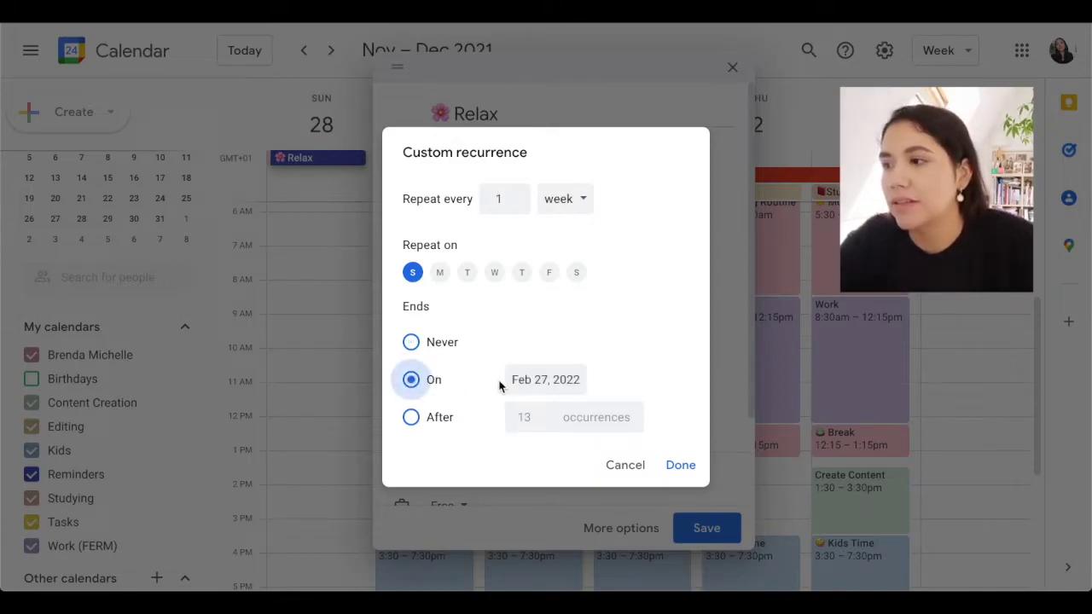
click(547, 379)
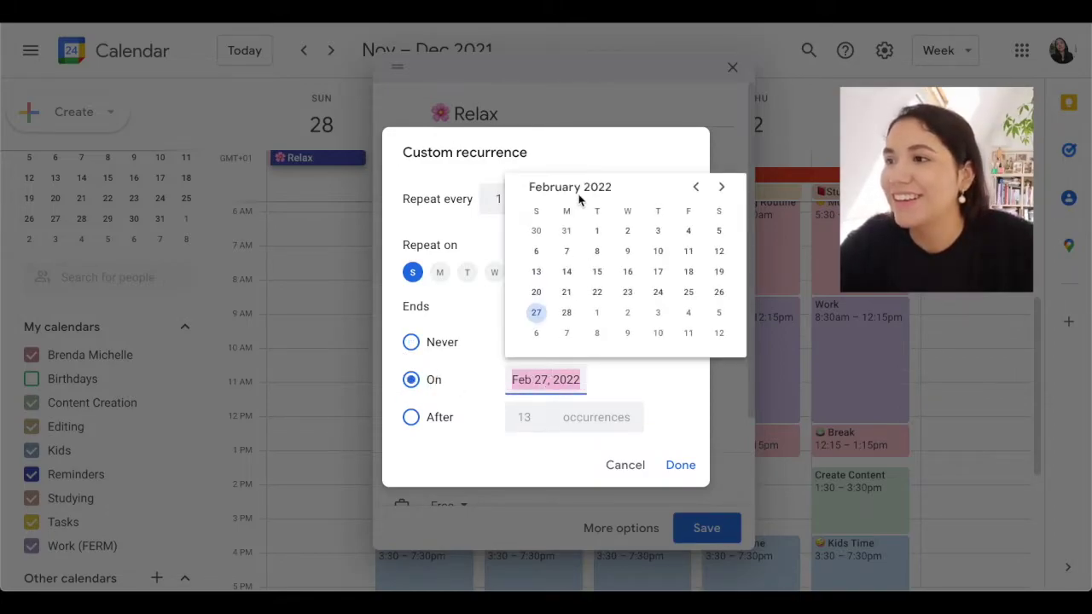
click(718, 188)
click(695, 187)
double_click(695, 187)
click(721, 187)
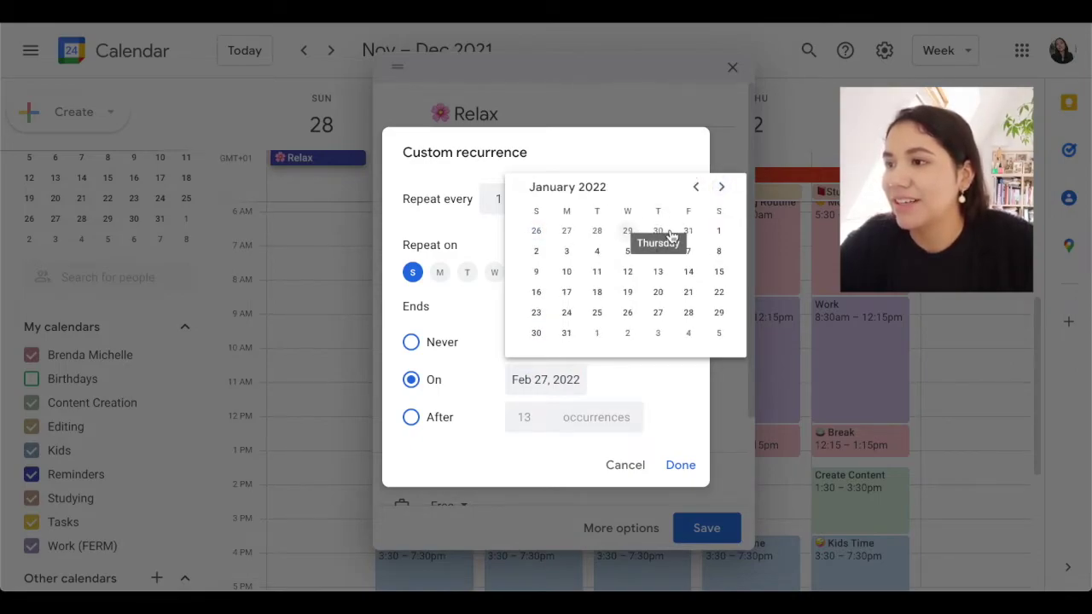
click(720, 232)
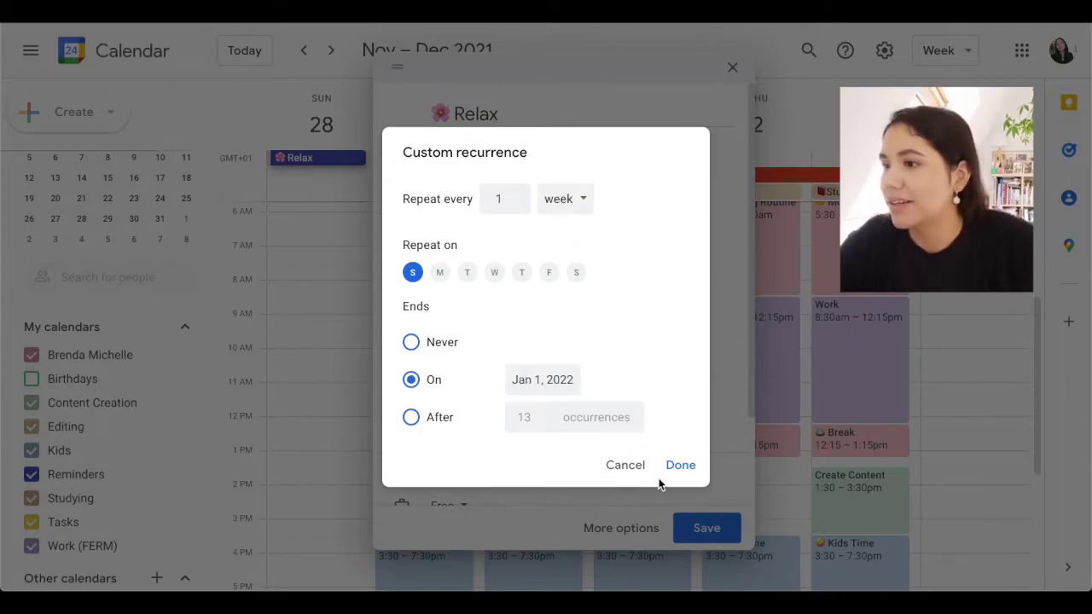
click(683, 468)
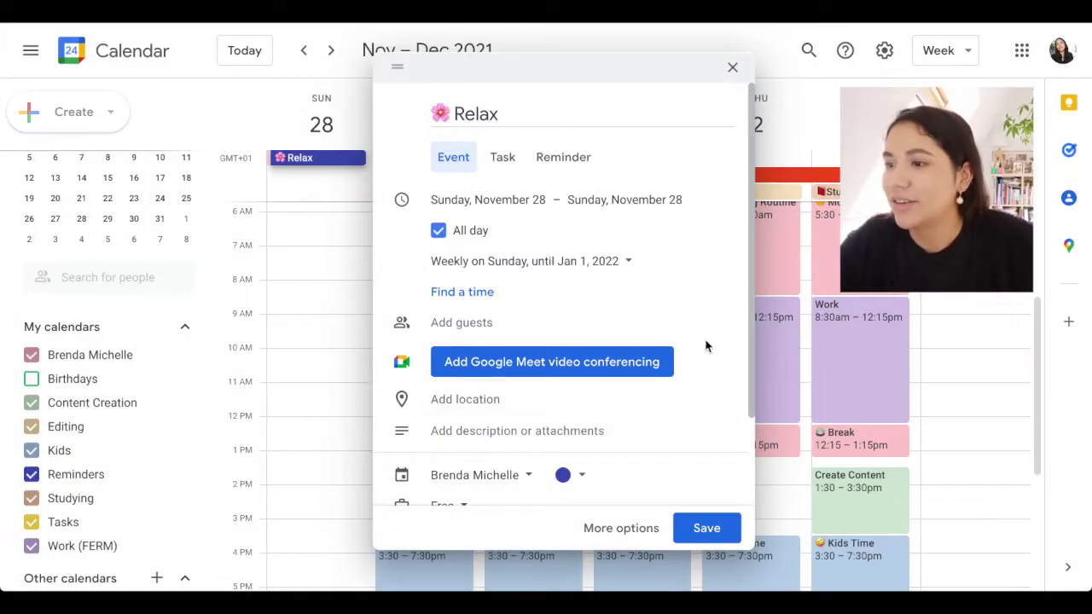
click(705, 527)
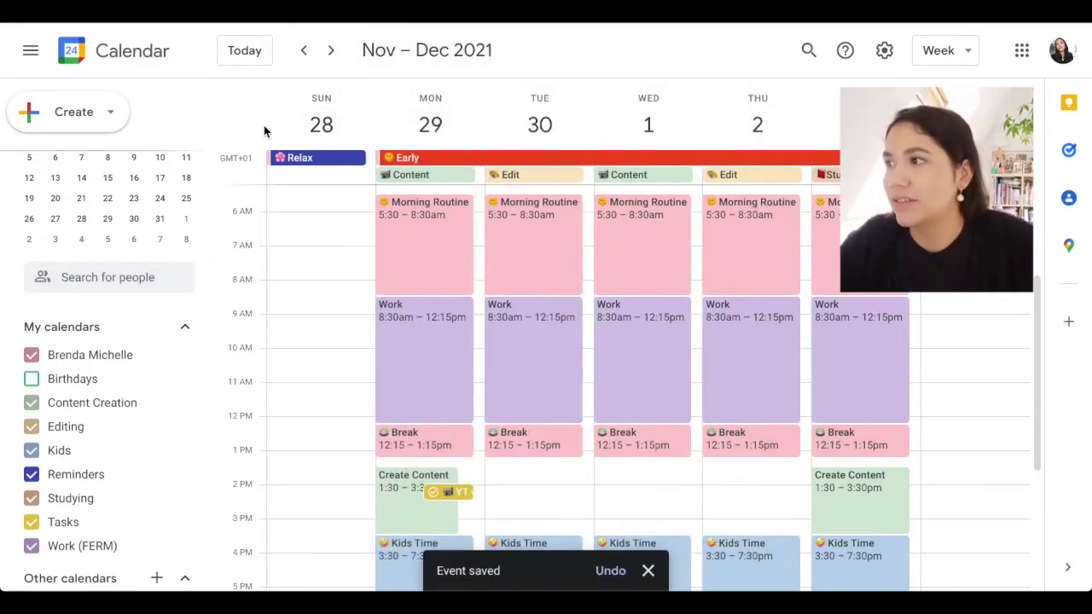
Step: Check the following weeks for the recurring Relax event and return to the week of November 28
click(329, 53)
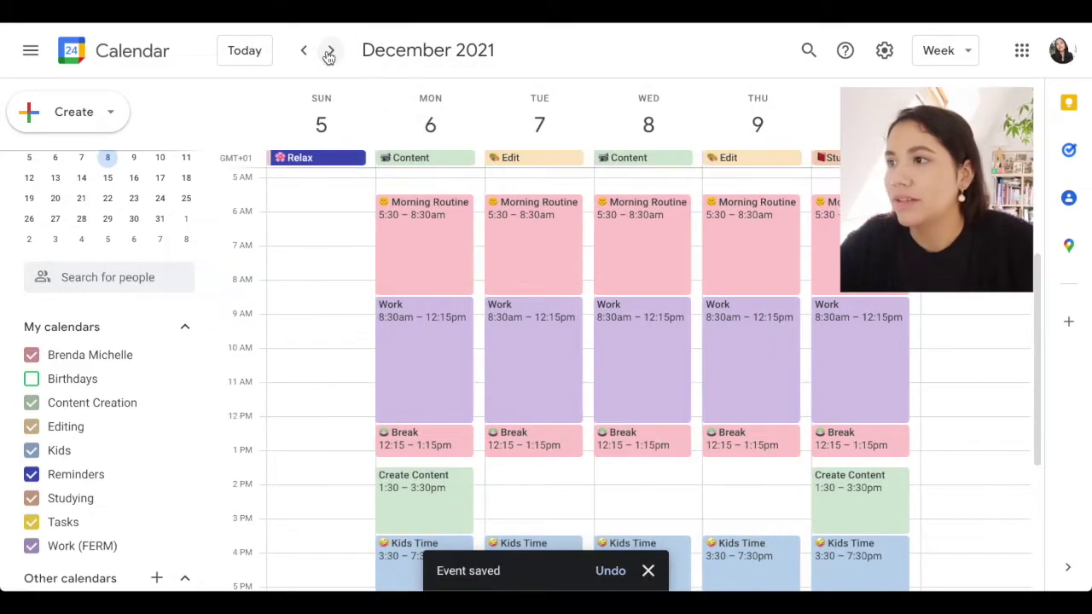
click(335, 54)
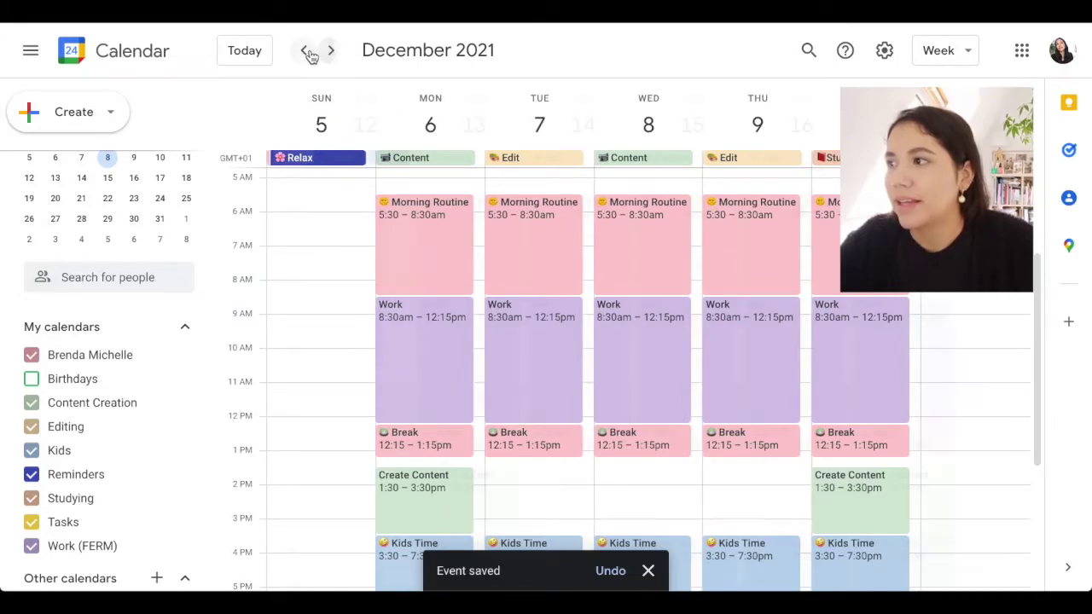
click(305, 53)
click(305, 53)
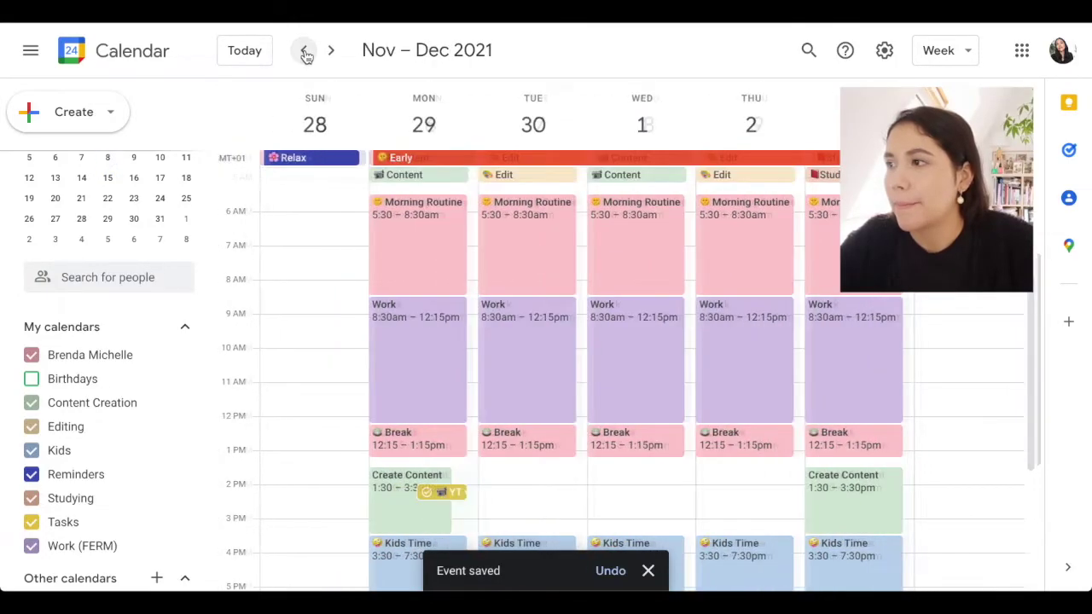
Step: Delete the Relax event on Sunday, November 28 together with its following events
right_click(344, 162)
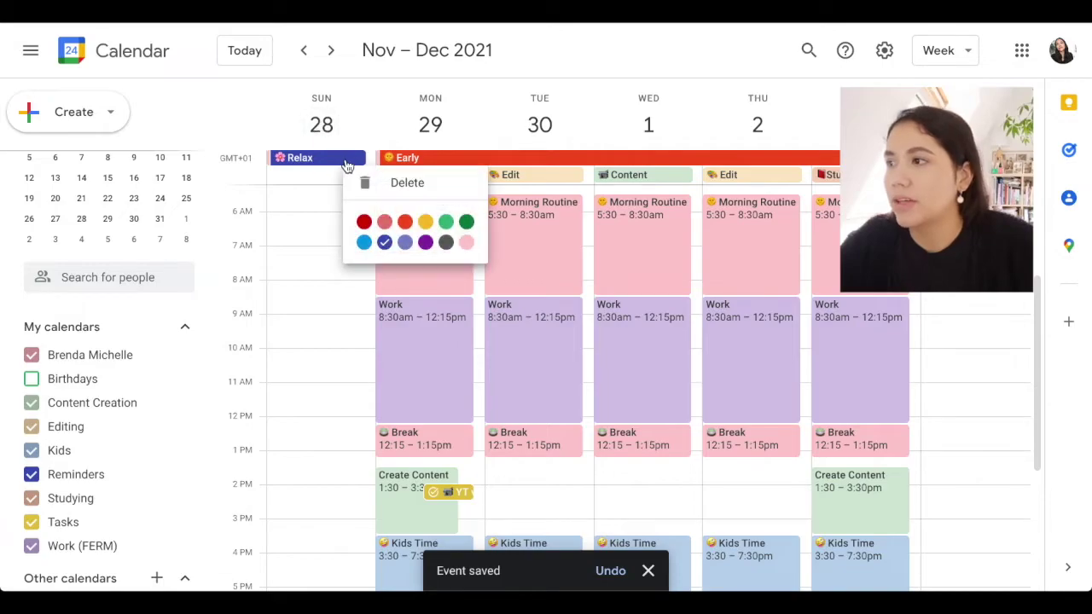
click(362, 181)
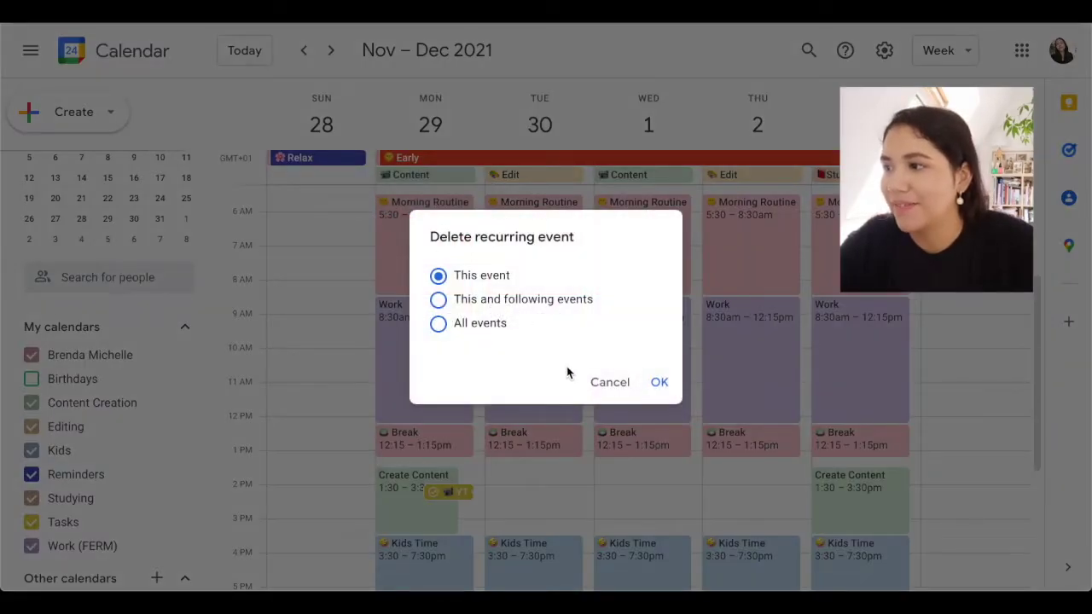
click(438, 323)
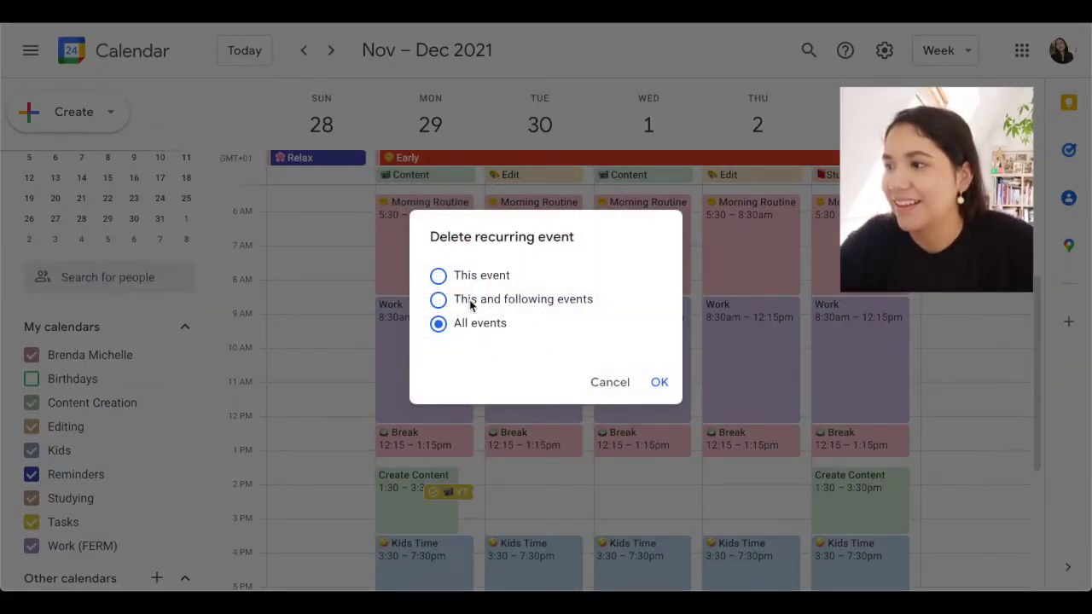
click(438, 300)
click(661, 382)
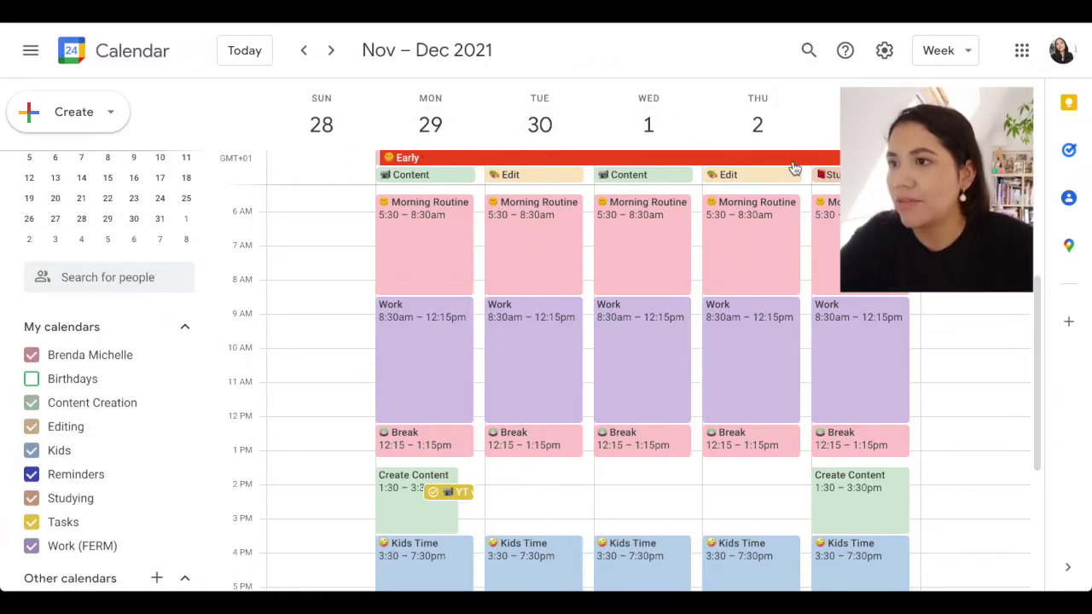
Step: Compare the week of November 21 with the week of November 28 and review the latter's time blocks from morning to night
click(306, 50)
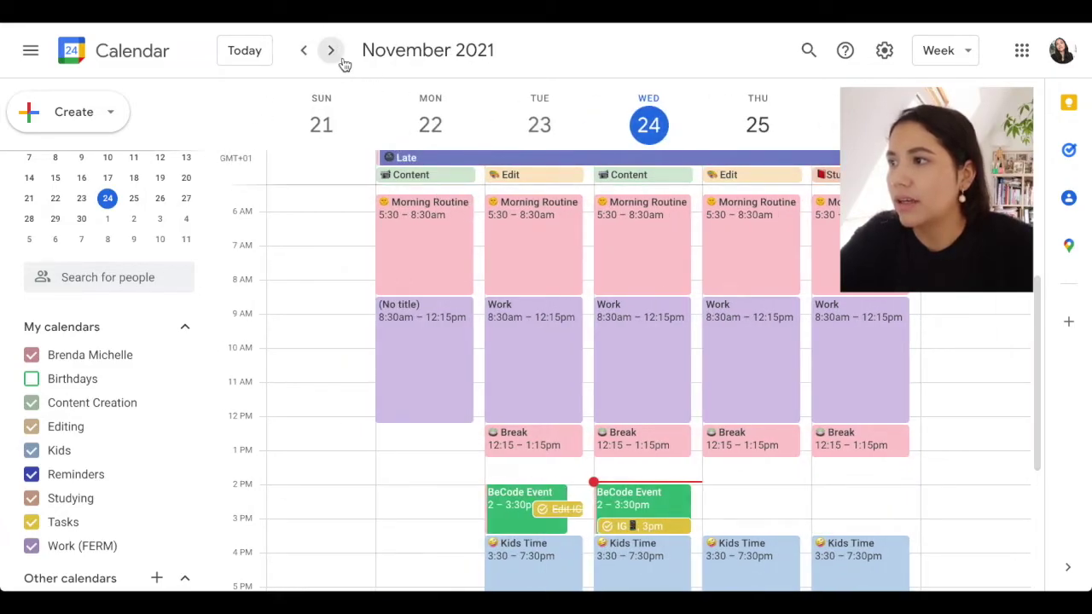
click(332, 52)
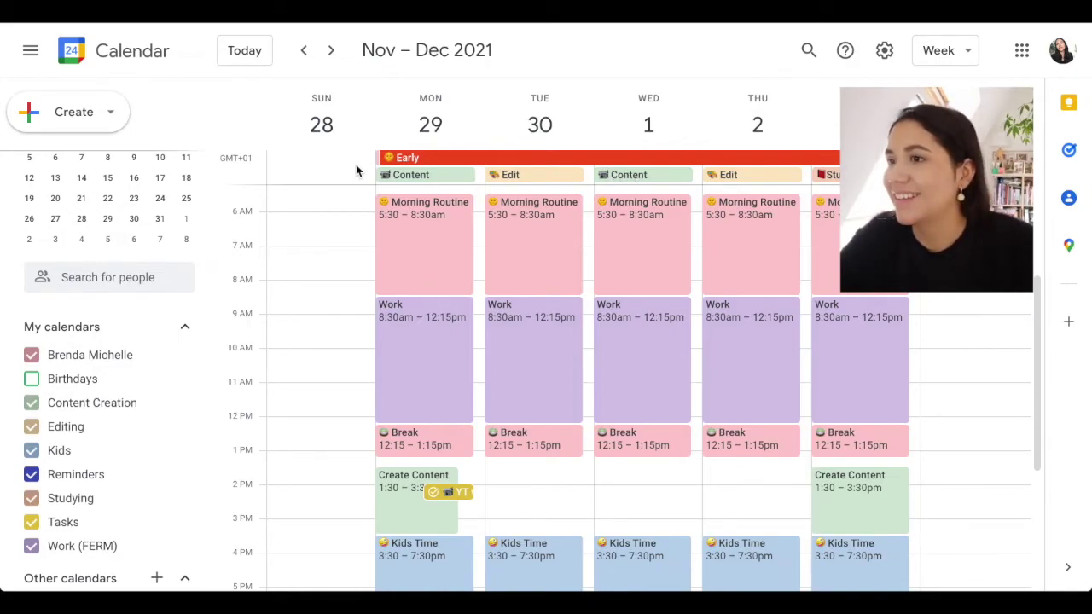
scroll(608, 337, down, 1)
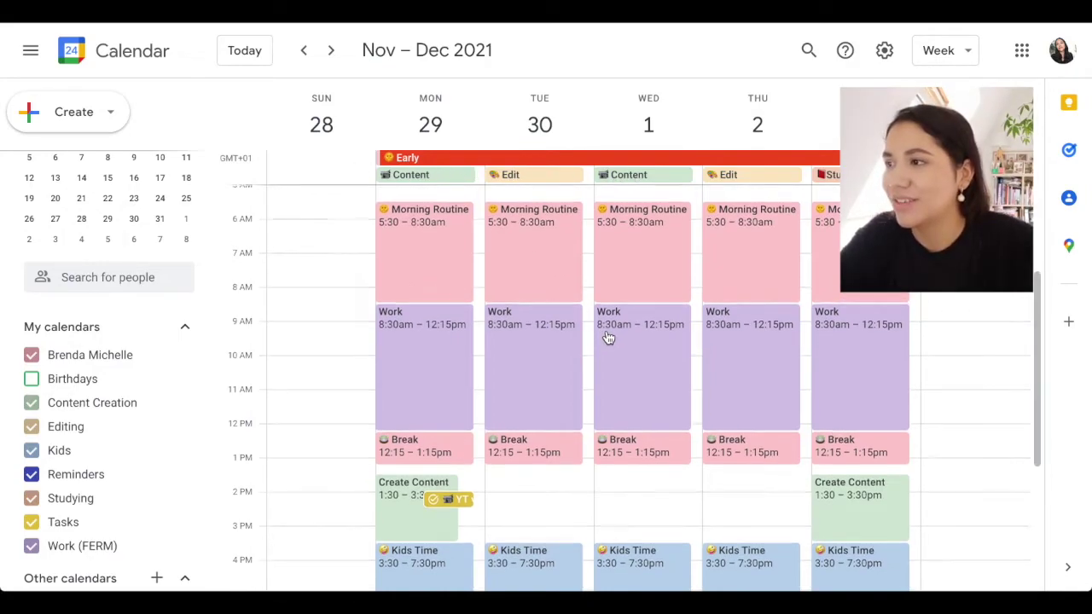
scroll(779, 387, down, 5)
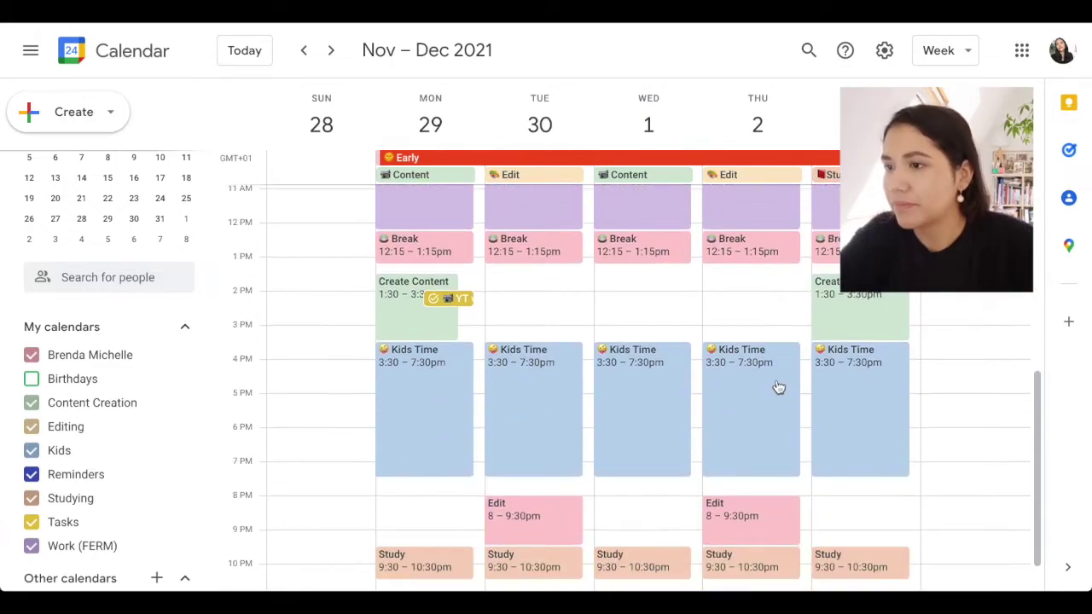
scroll(837, 478, up, 10)
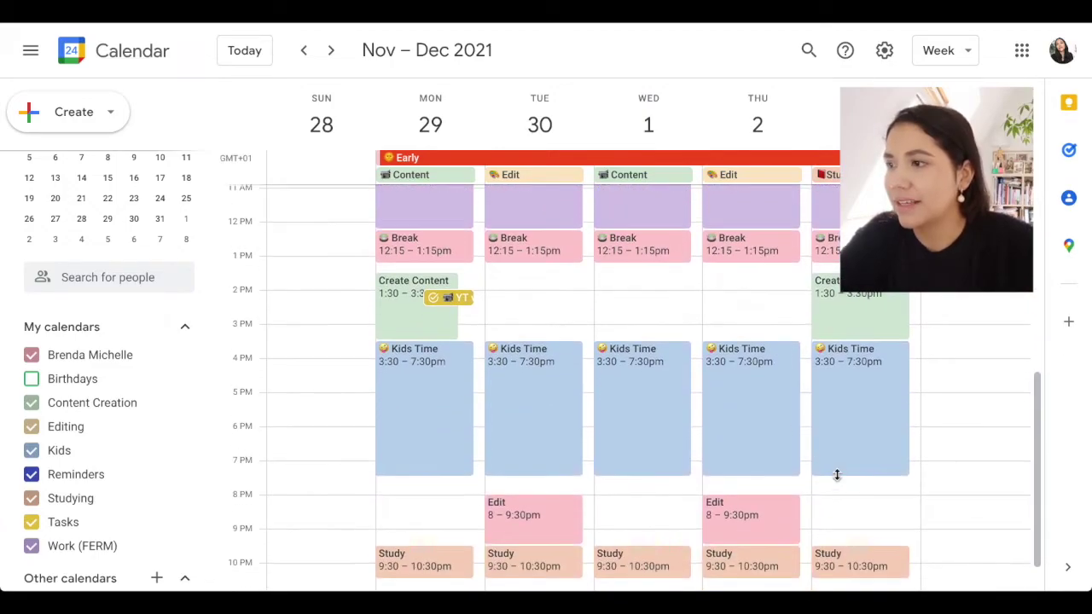
scroll(837, 481, down, 5)
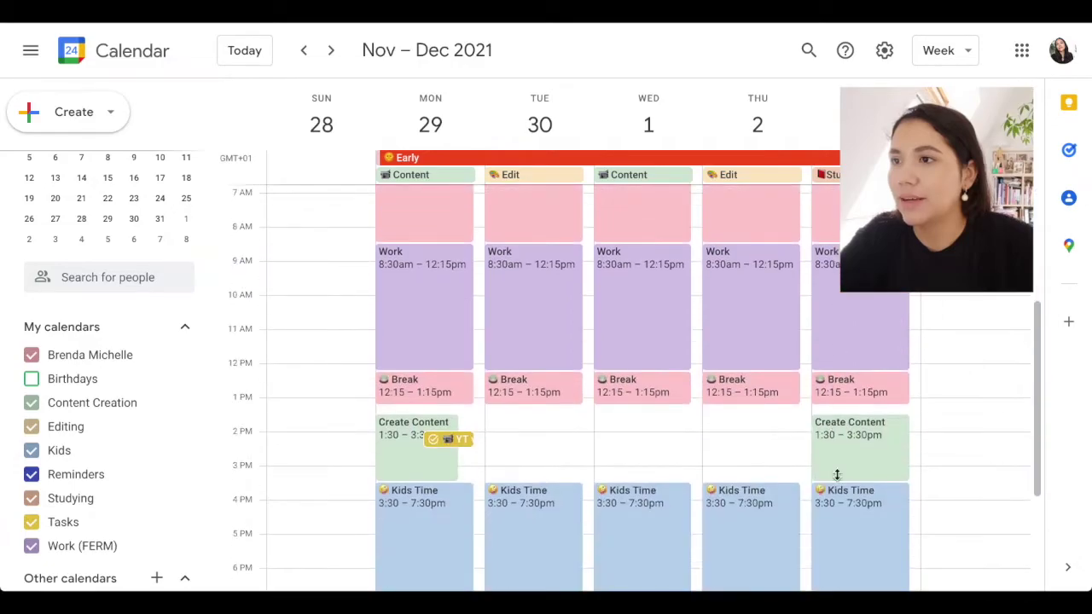
scroll(838, 481, up, 1)
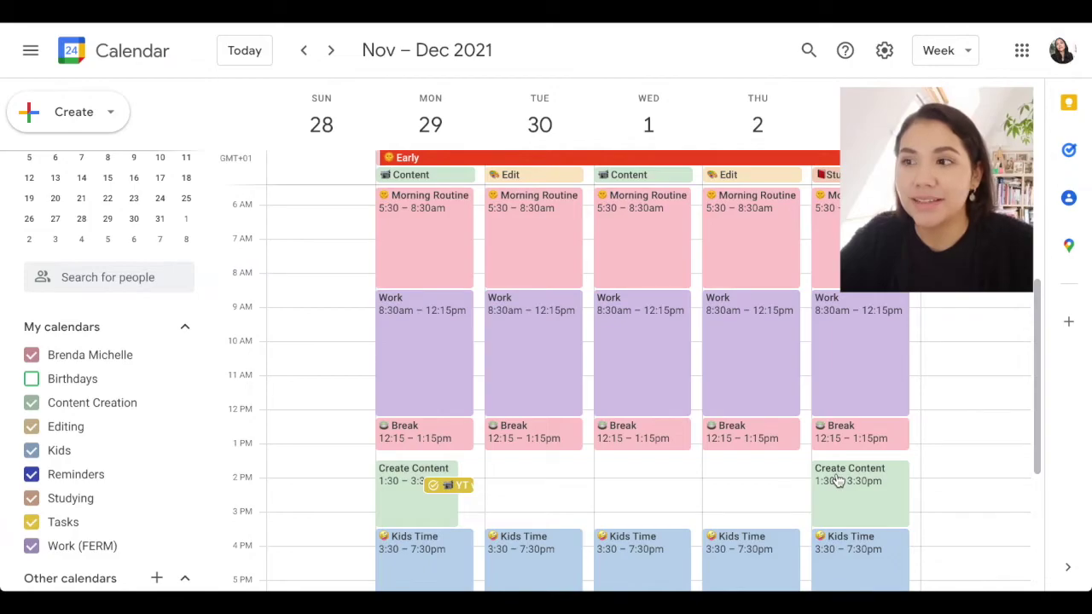
scroll(839, 480, up, 1)
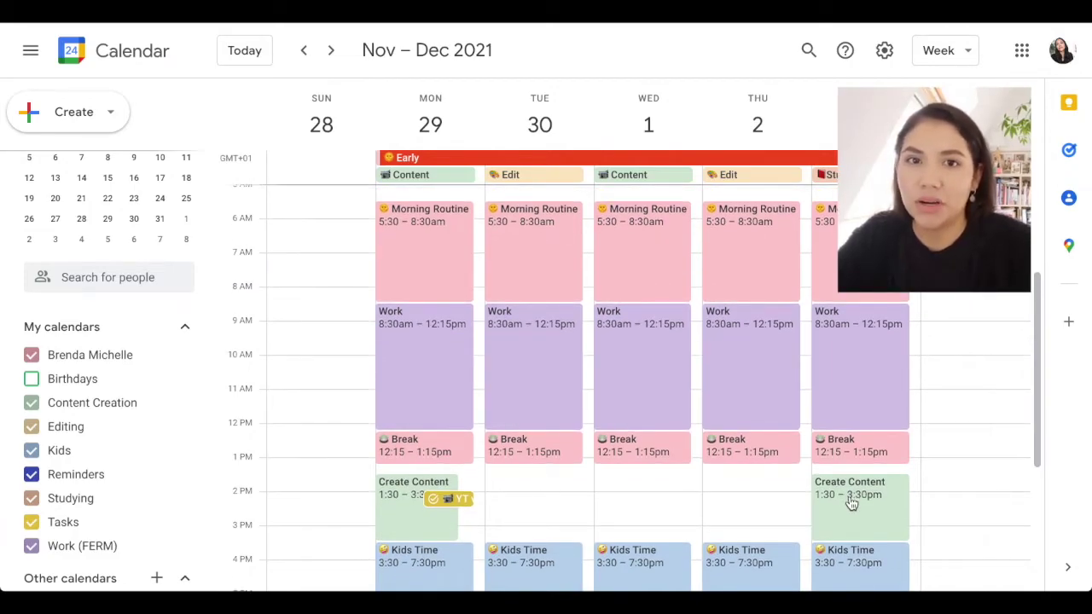